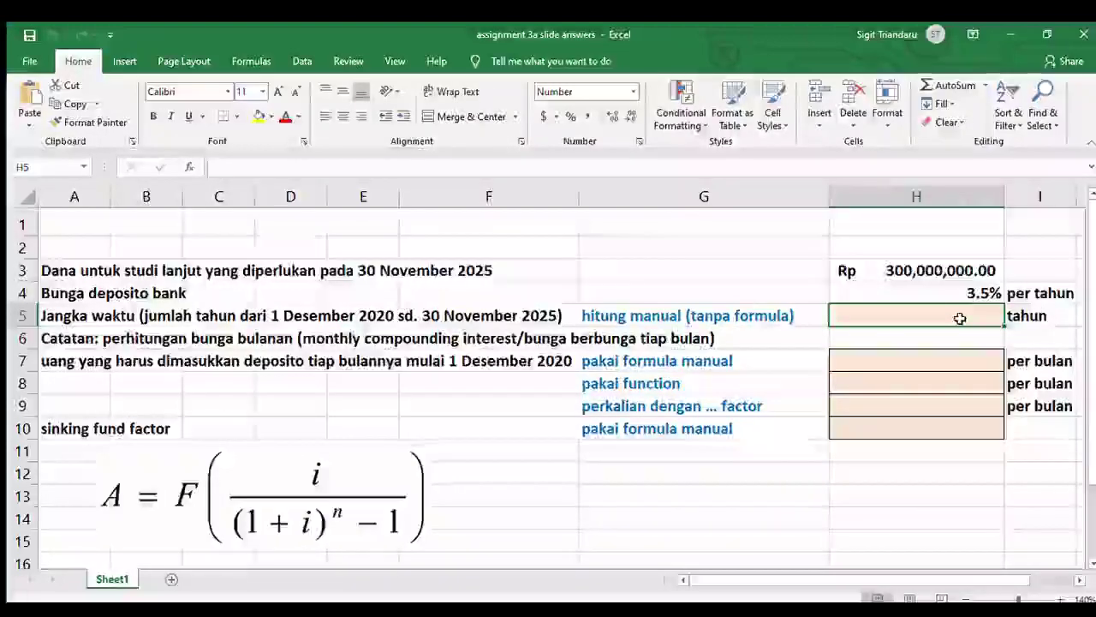
Enter 5 in H5 as the number of years for the term.
{"action": "type", "text": "5"}
{"action": "key", "text": "Return"}
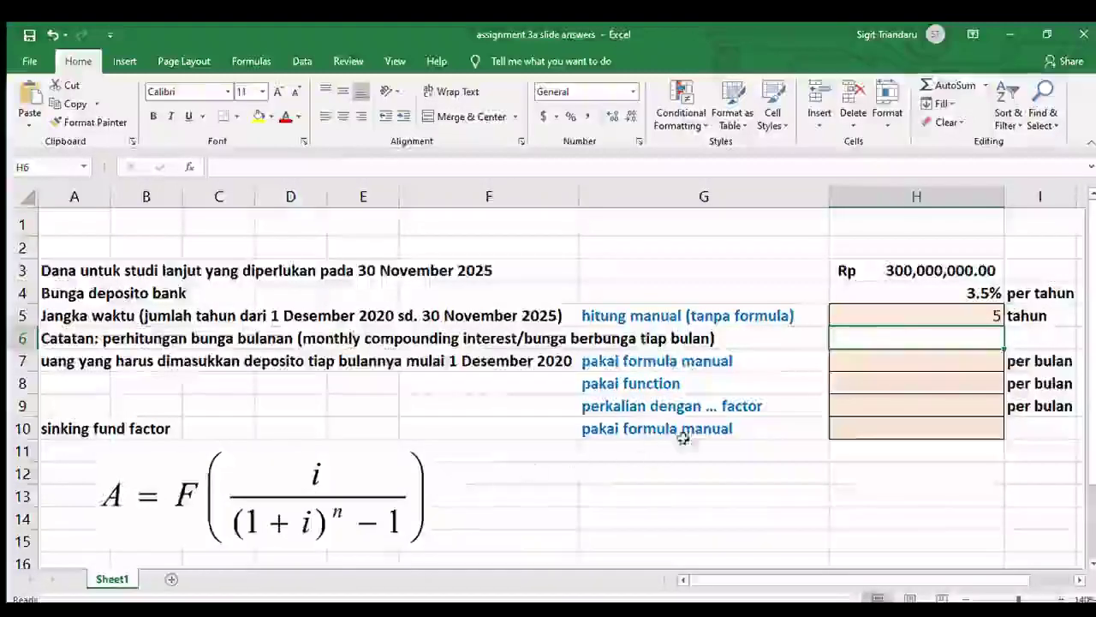
Begin the manual monthly deposit formula in H7 as =H3*(()/()), with empty brackets for the numerator and denominator.
{"action": "left_click", "coordinate": [942, 360]}
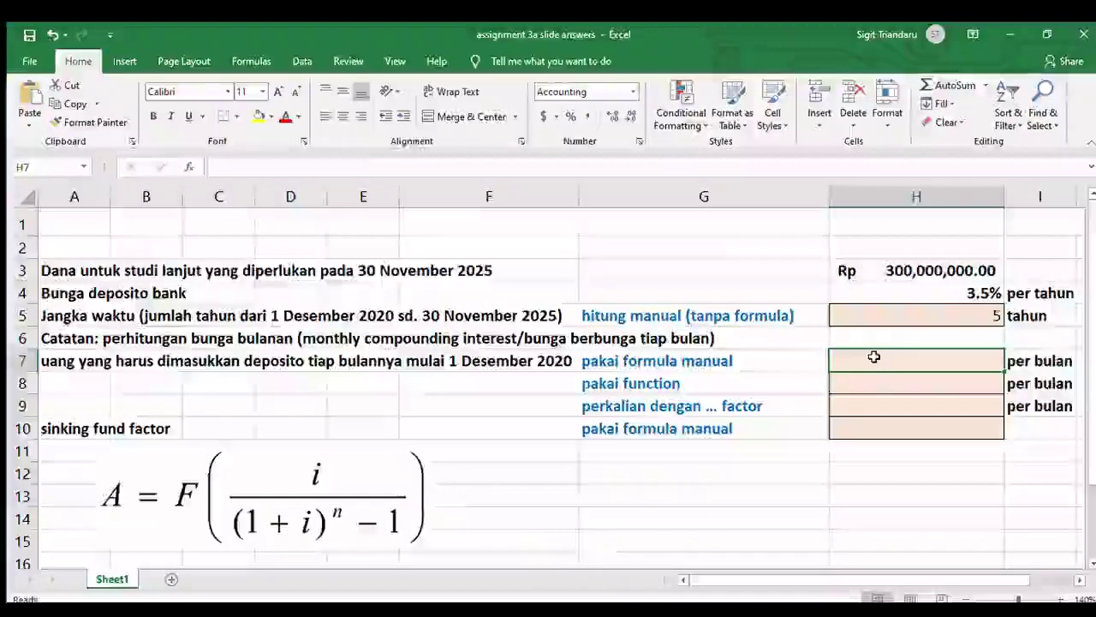
{"action": "type", "text": "="}
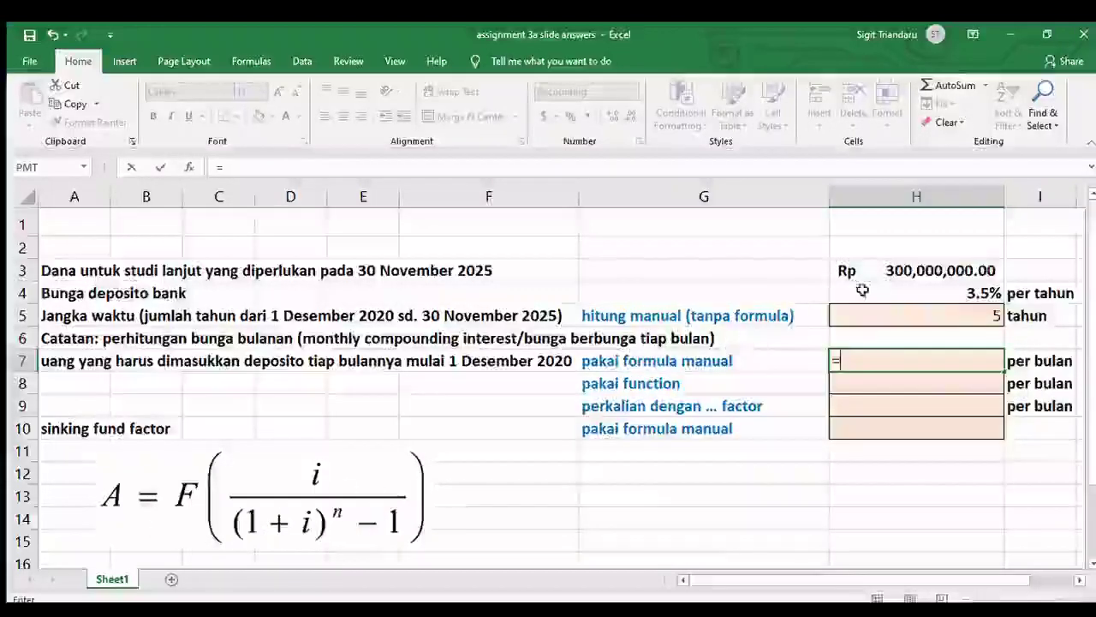
{"action": "left_click", "coordinate": [916, 271]}
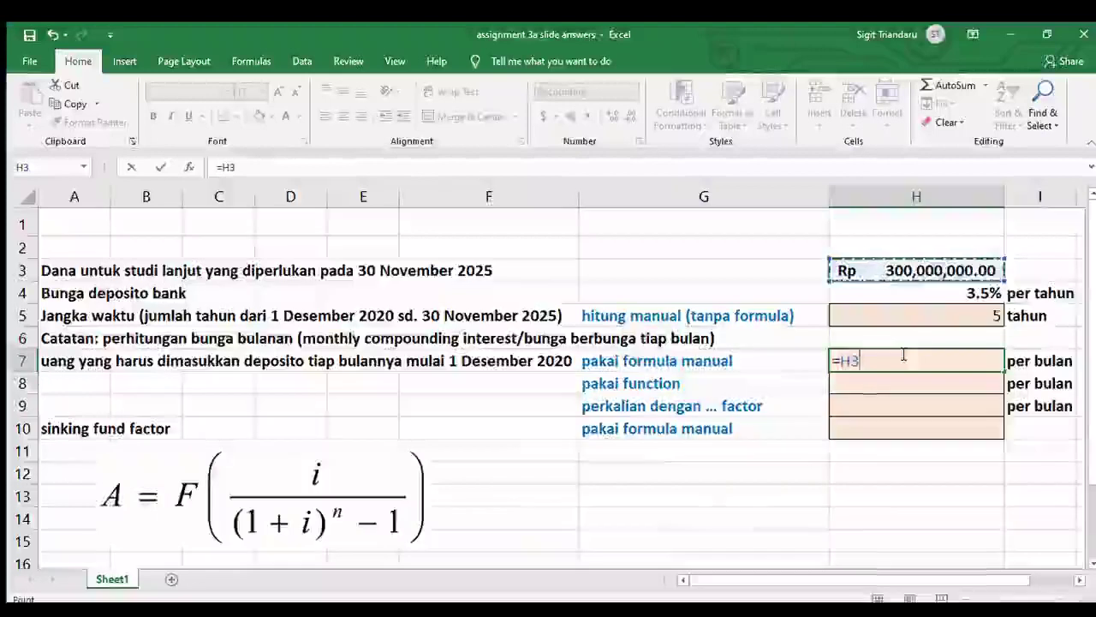
{"action": "type", "text": "*"}
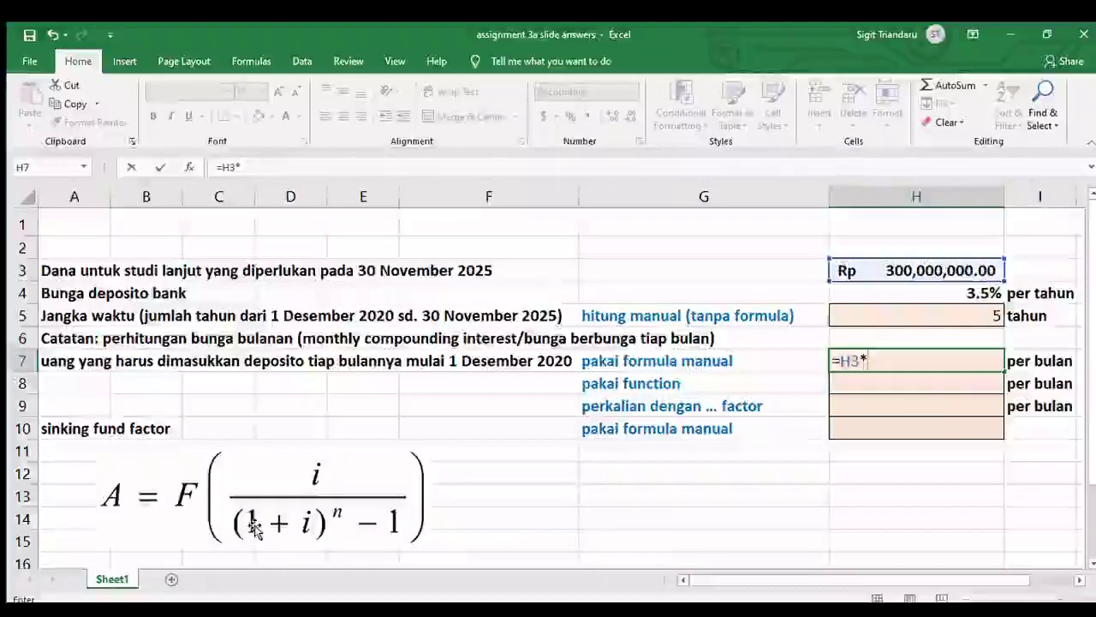
{"action": "type", "text": "()"}
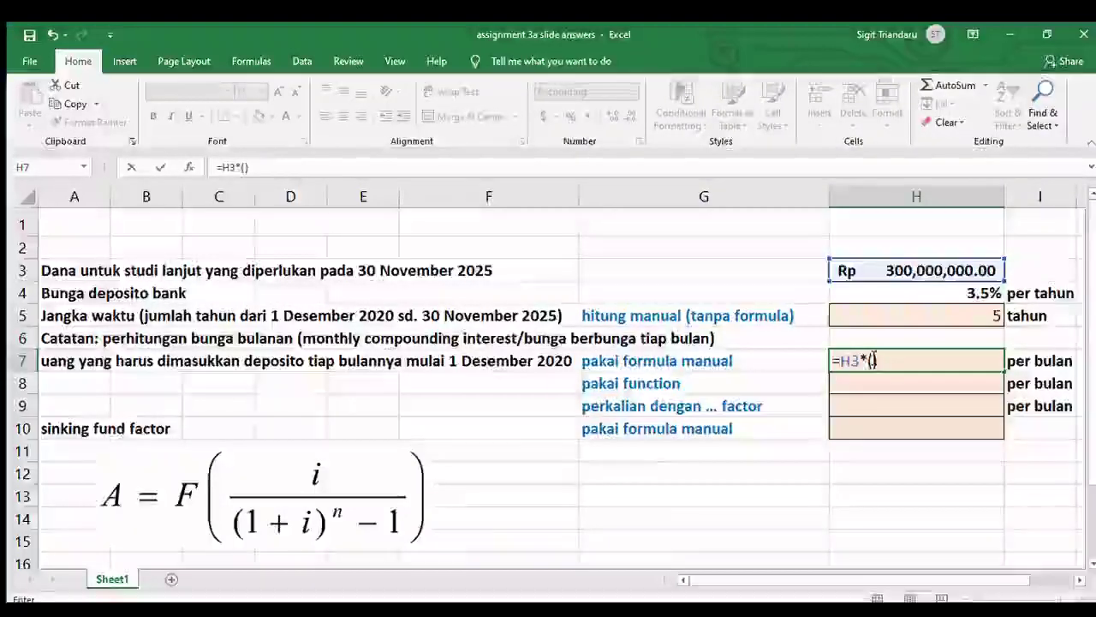
{"action": "left_click", "coordinate": [873, 360]}
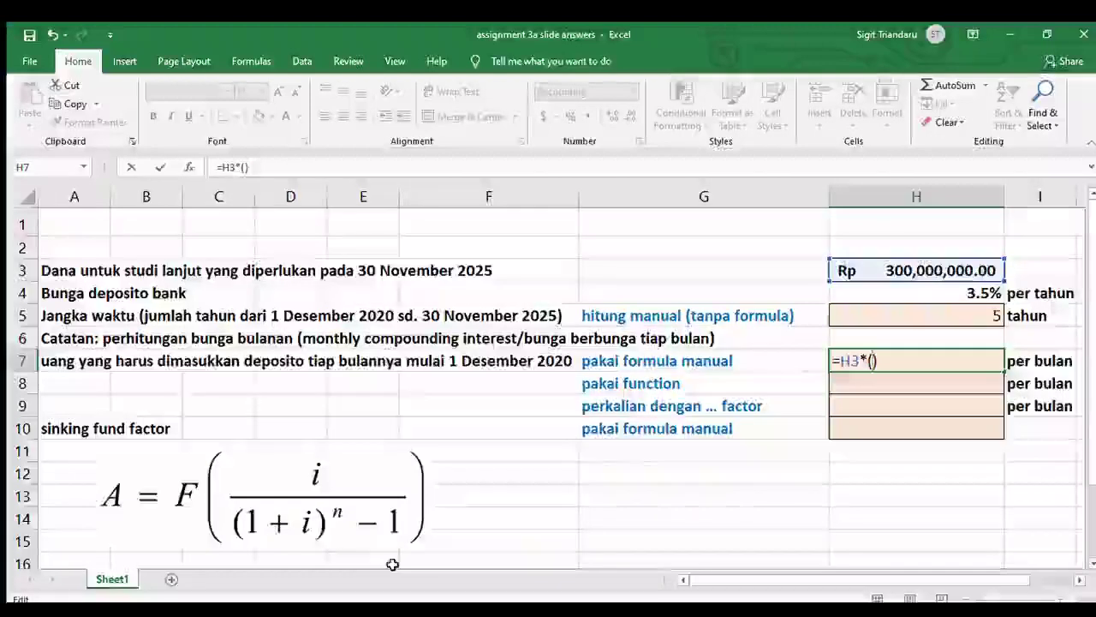
{"action": "type", "text": "("}
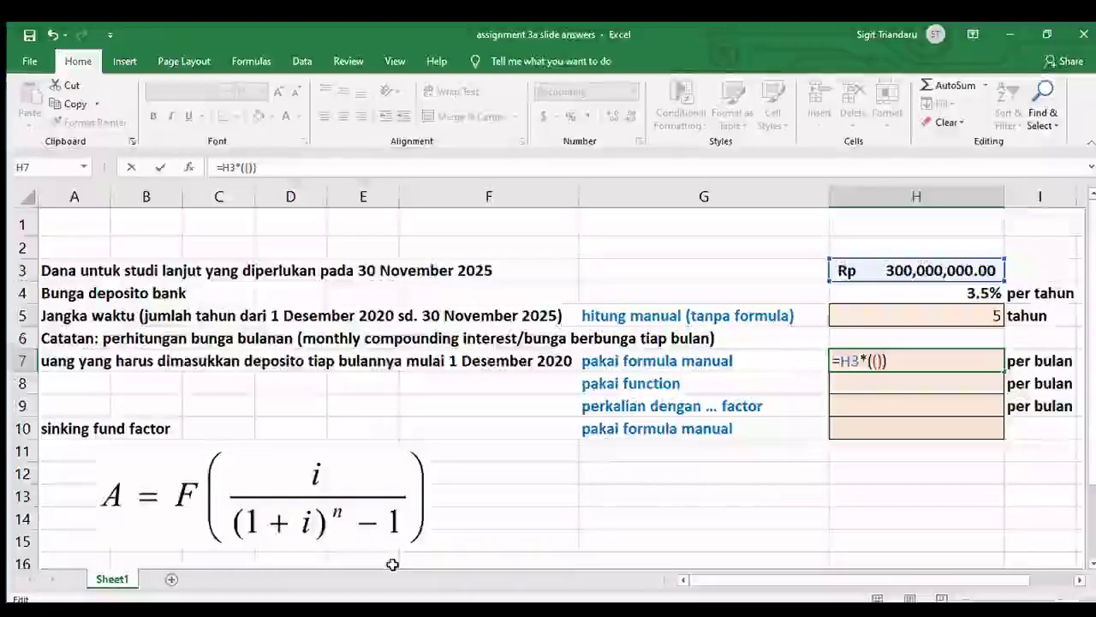
{"action": "type", "text": ")/()"}
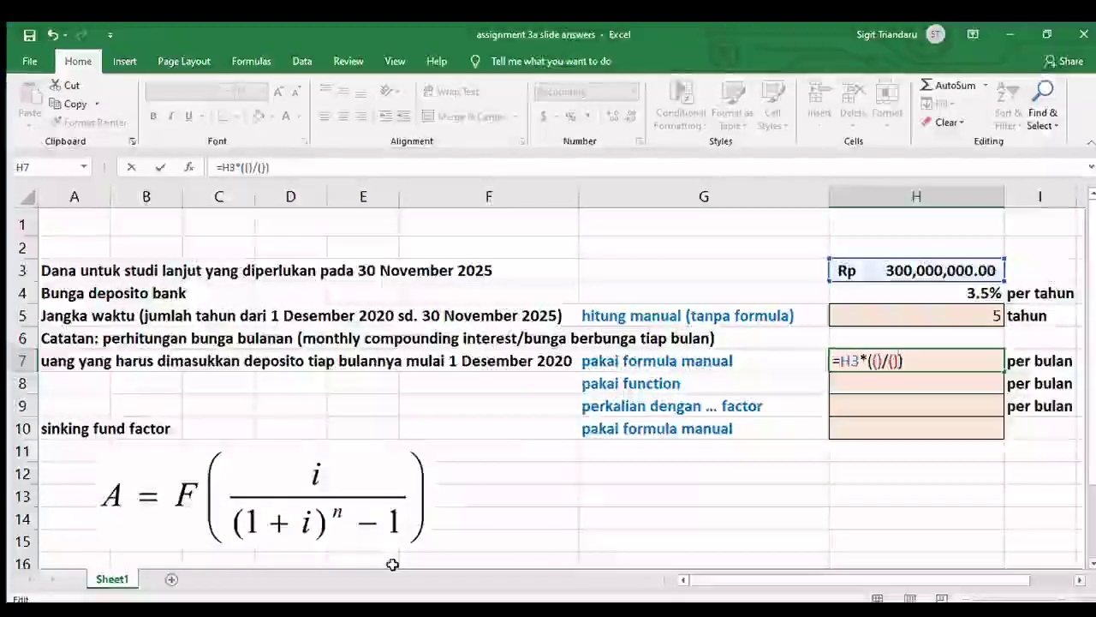
Fill the numerator of the H7 formula with the monthly interest rate, H4/12.
{"action": "left_click", "coordinate": [876, 361]}
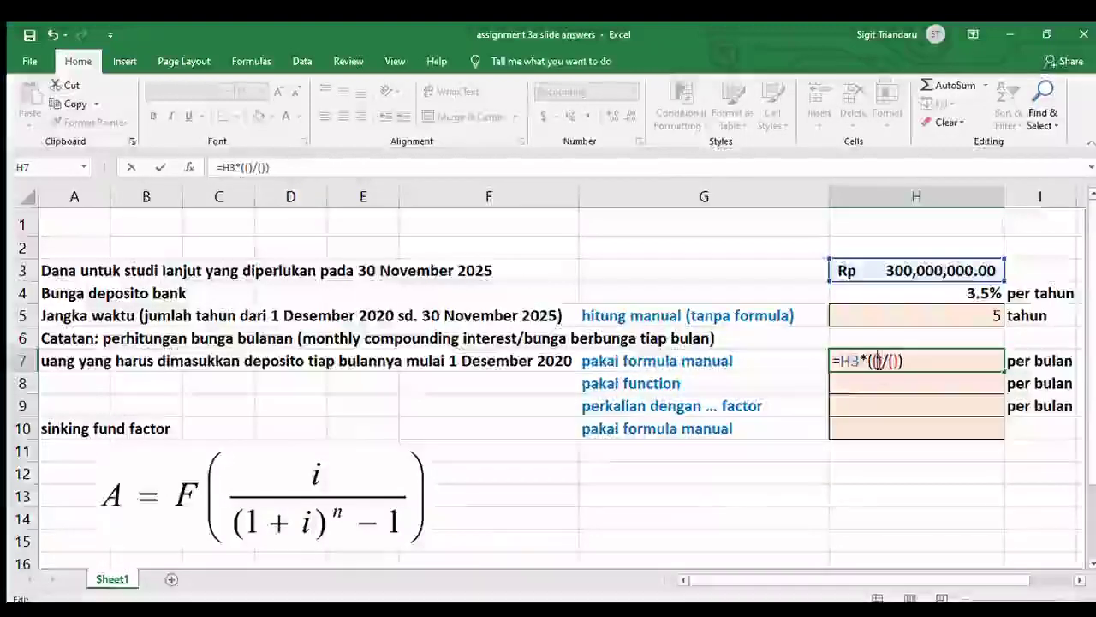
{"action": "left_click", "coordinate": [947, 293]}
{"action": "type", "text": "/152"}
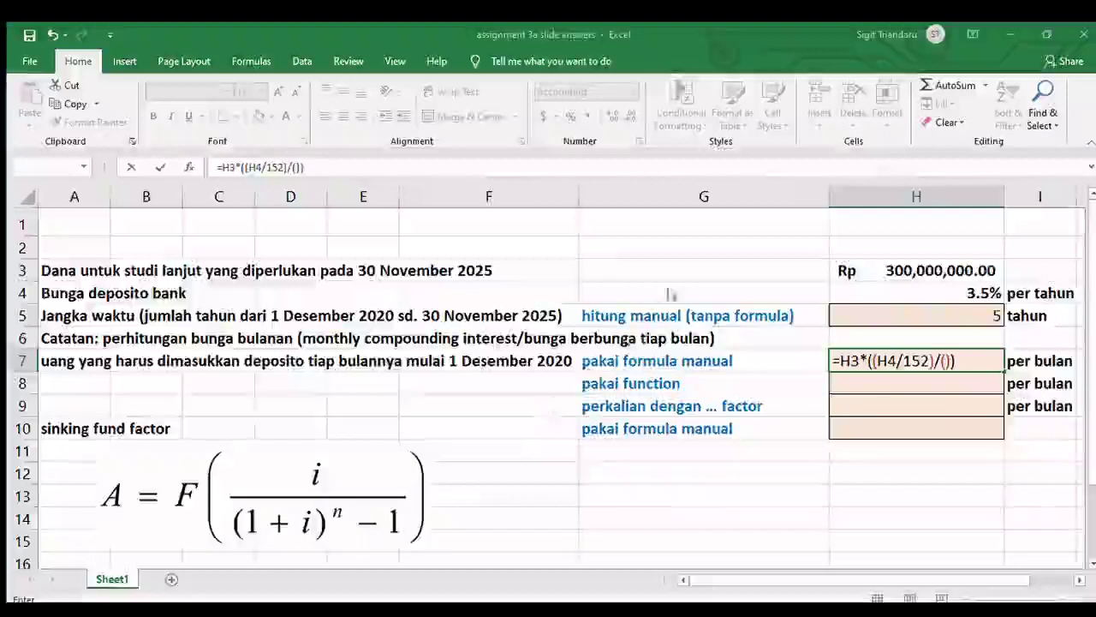
{"action": "left_click", "coordinate": [895, 361]}
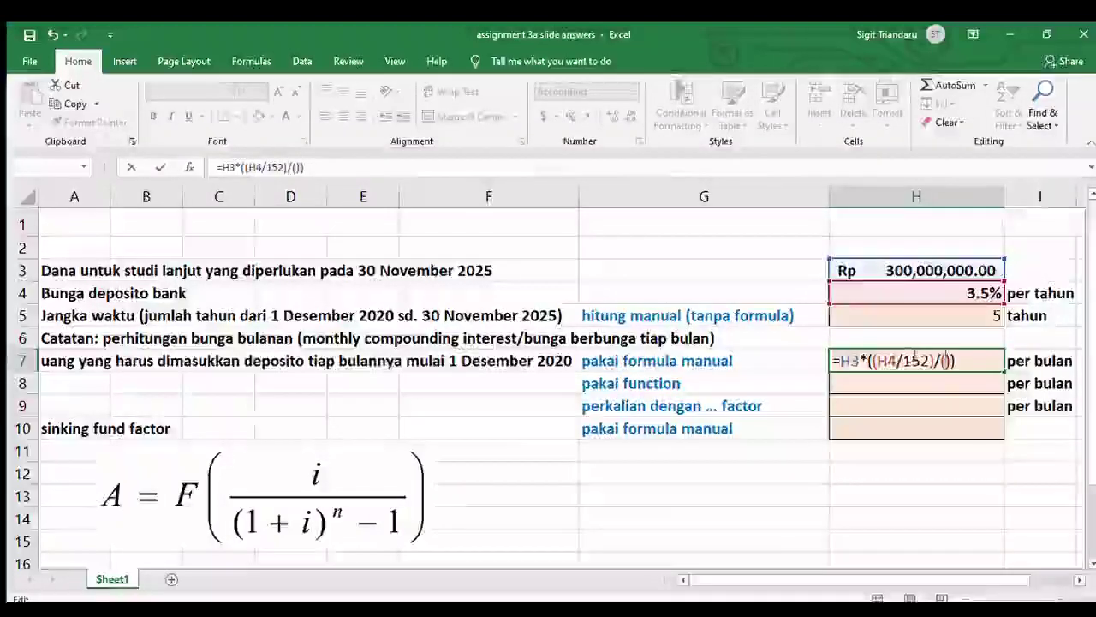
{"action": "left_click", "coordinate": [913, 361]}
{"action": "key", "text": "Delete"}
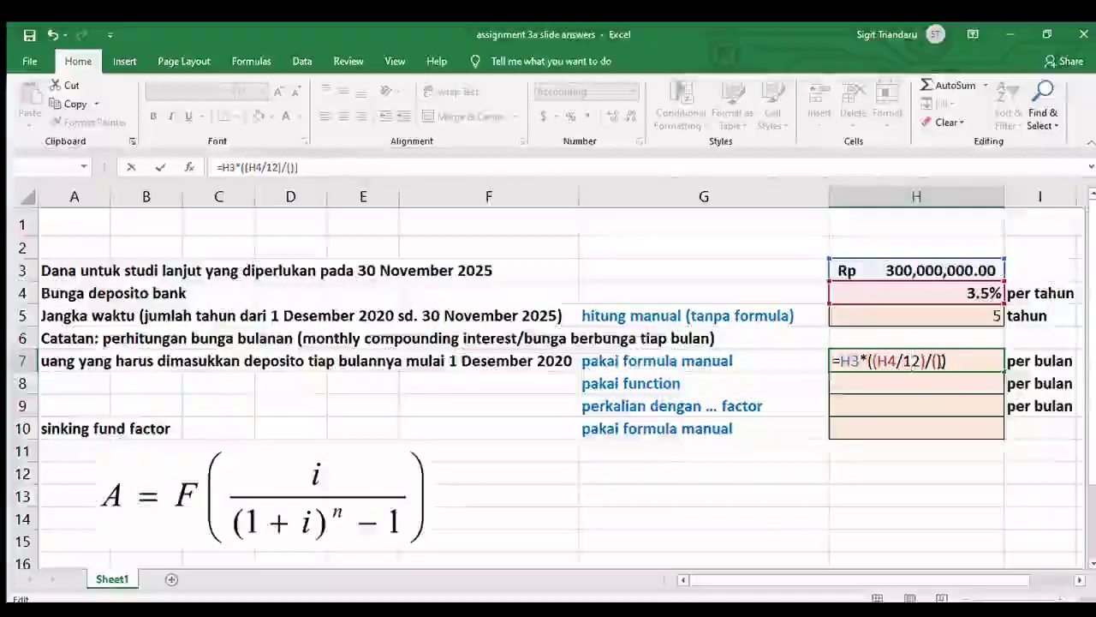
Build the denominator of the H7 formula as (()^(H5*12))-1, leaving the base of the power empty.
{"action": "left_click", "coordinate": [934, 362]}
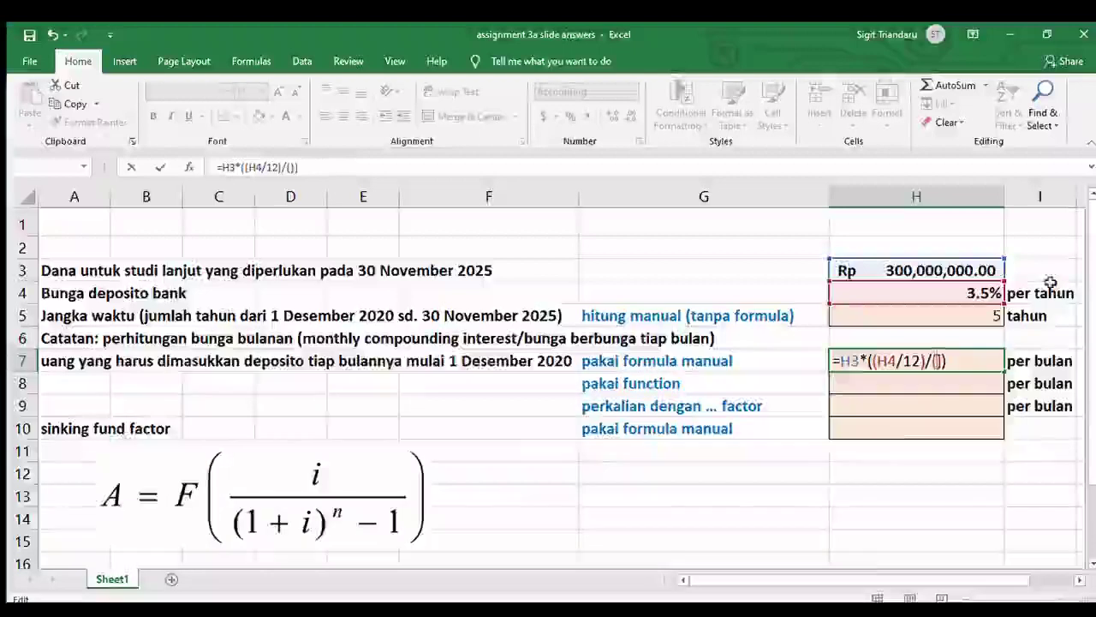
{"action": "type", "text": "()-"}
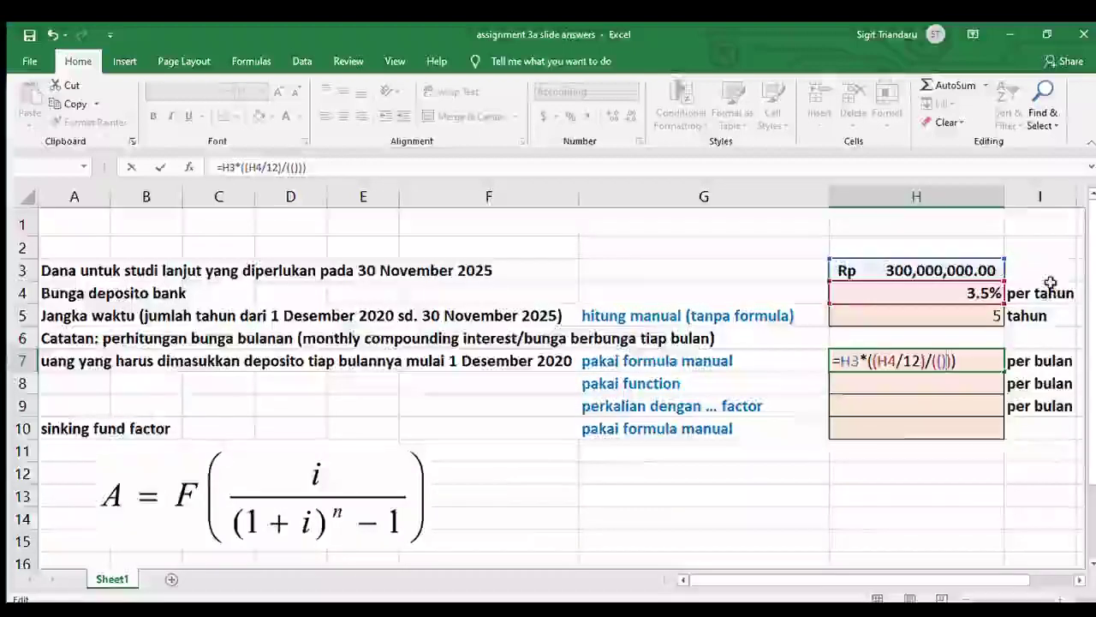
{"action": "type", "text": "1"}
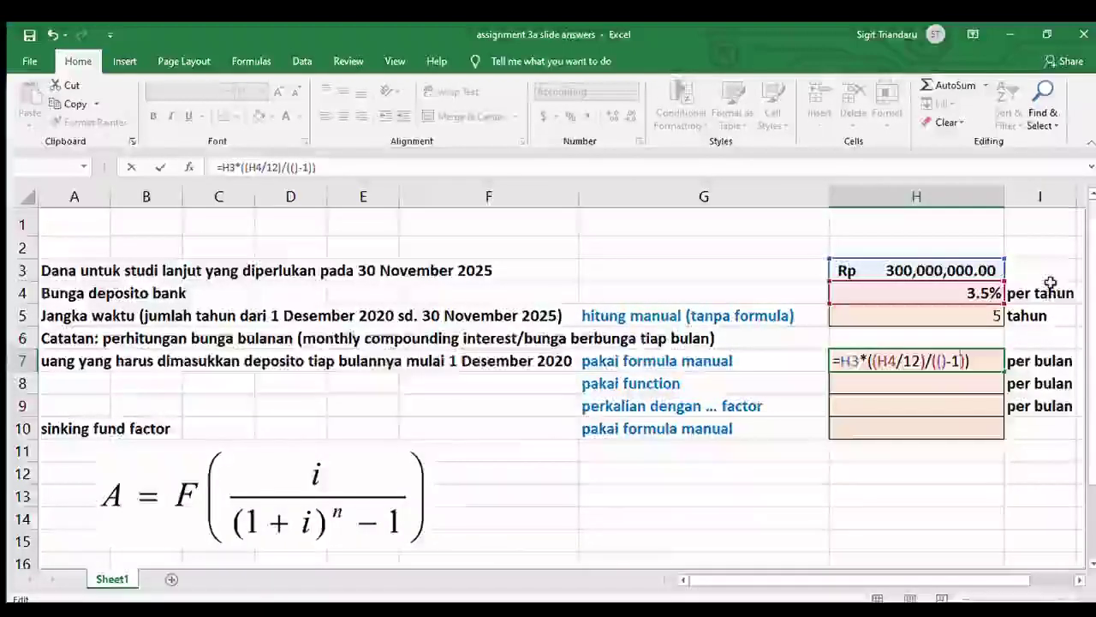
{"action": "left_click", "coordinate": [942, 360]}
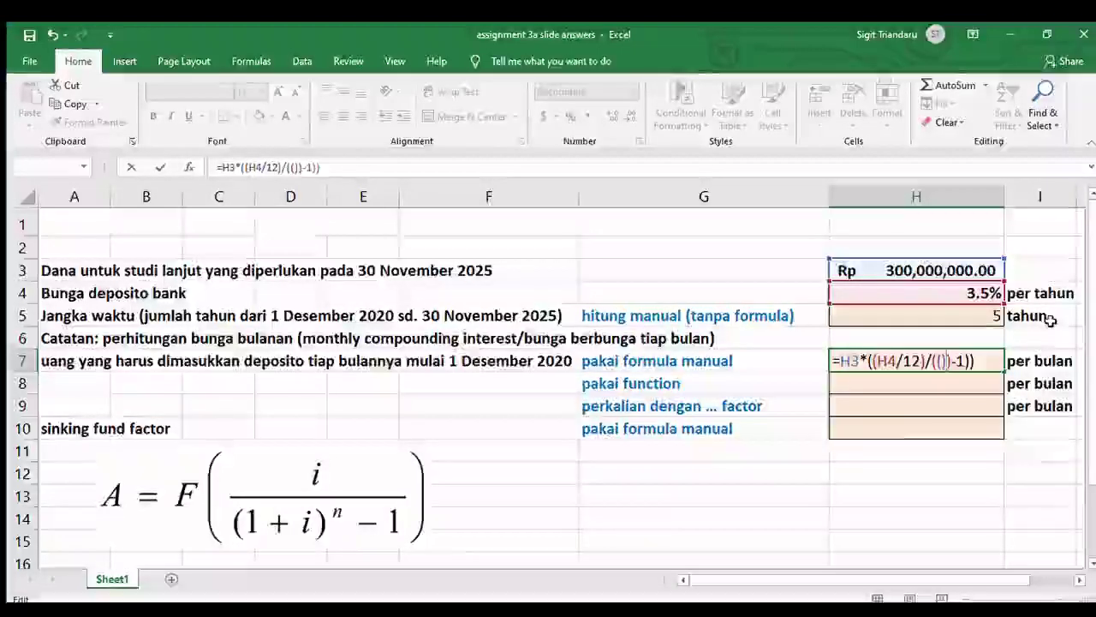
{"action": "type", "text": ")/"}
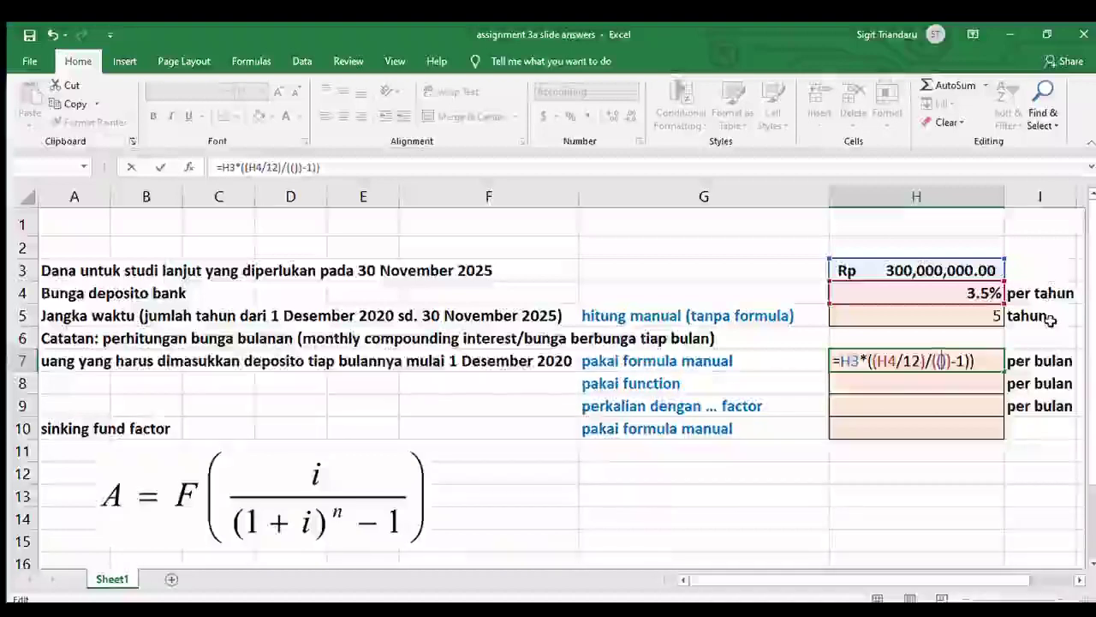
{"action": "type", "text": "((()"}
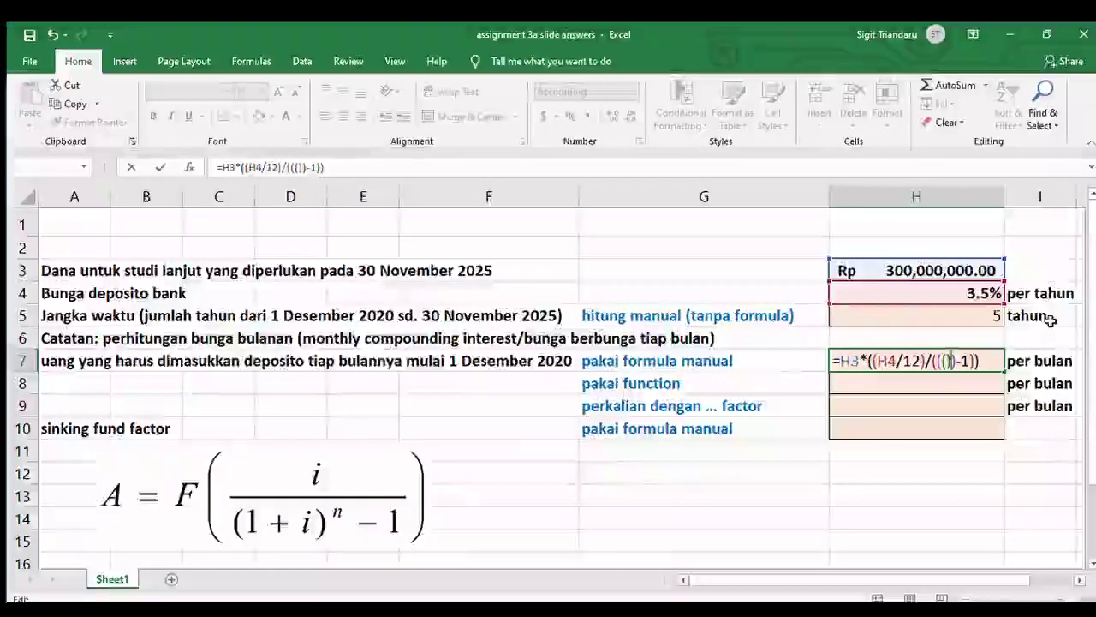
{"action": "type", "text": "^"}
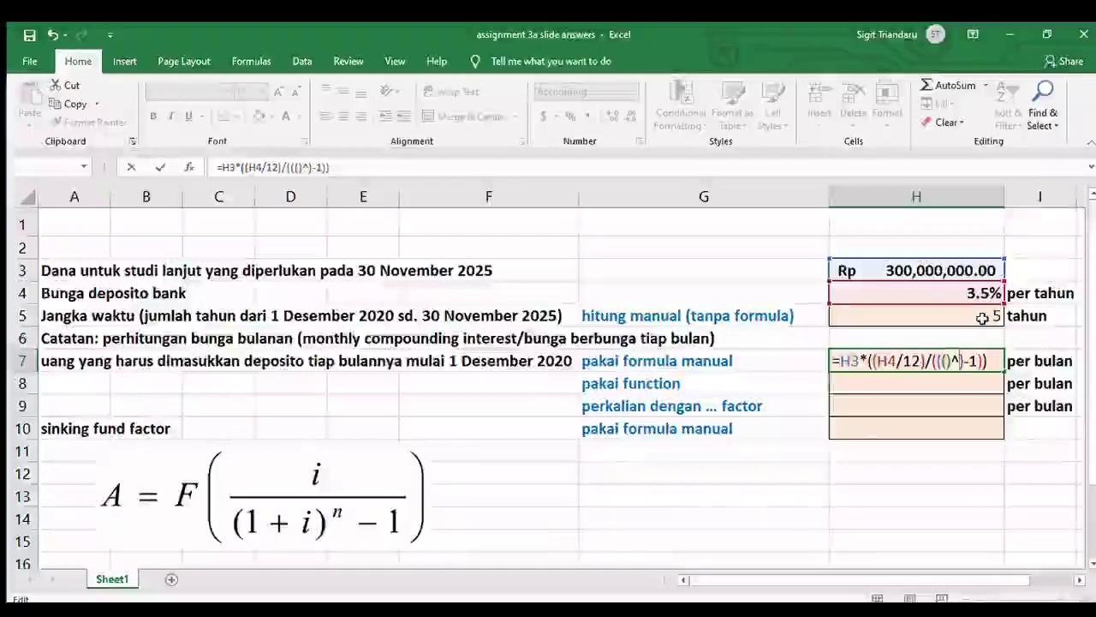
{"action": "type", "text": "()"}
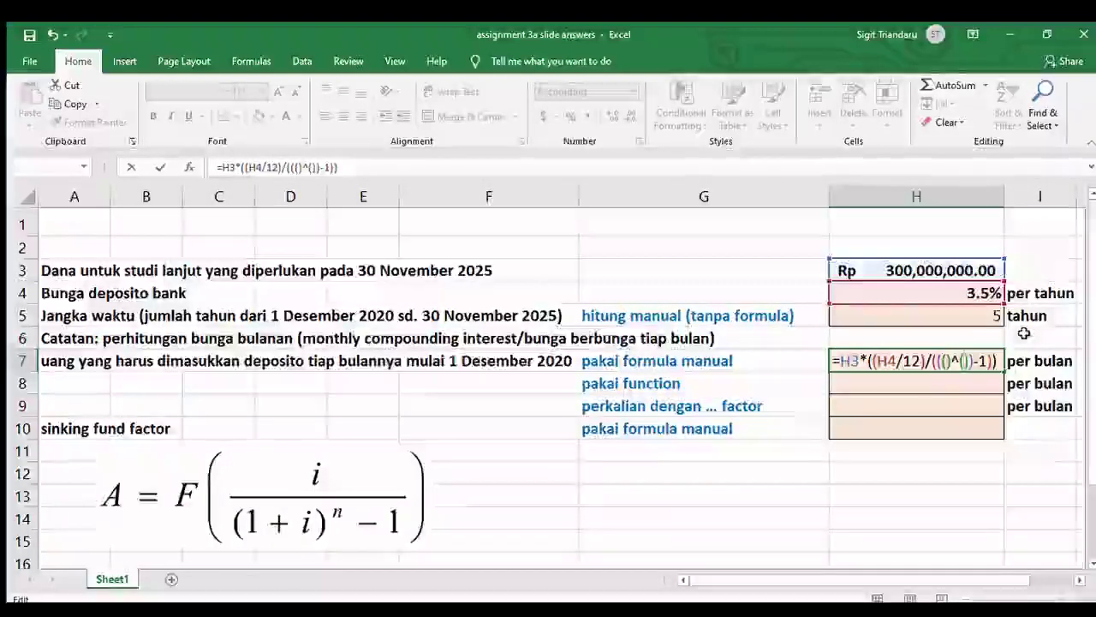
{"action": "left_click", "coordinate": [996, 318]}
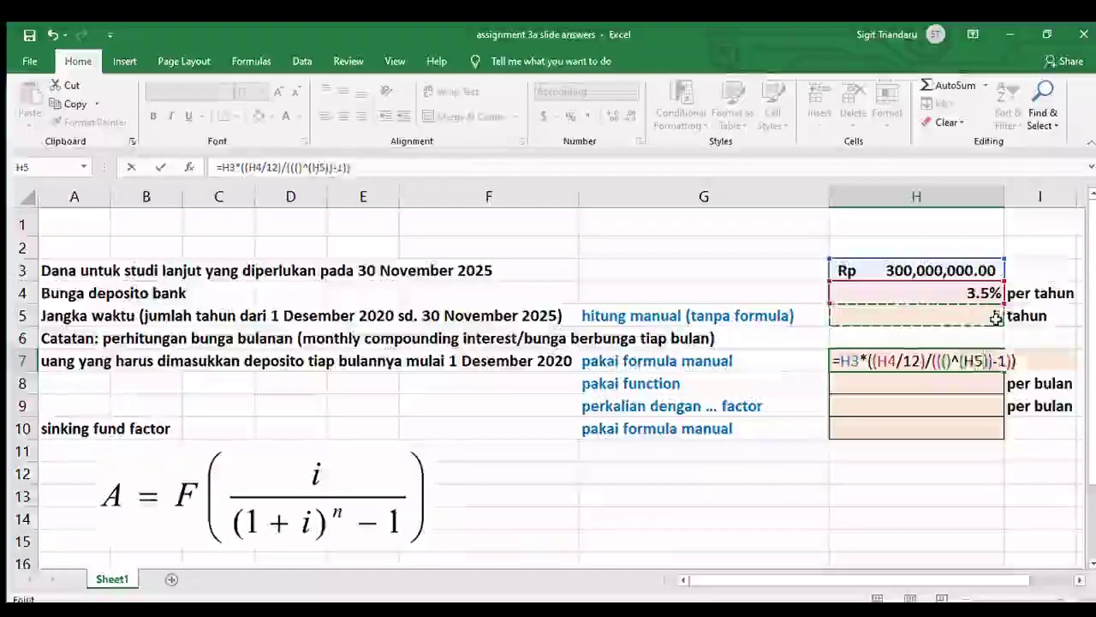
{"action": "type", "text": "*12"}
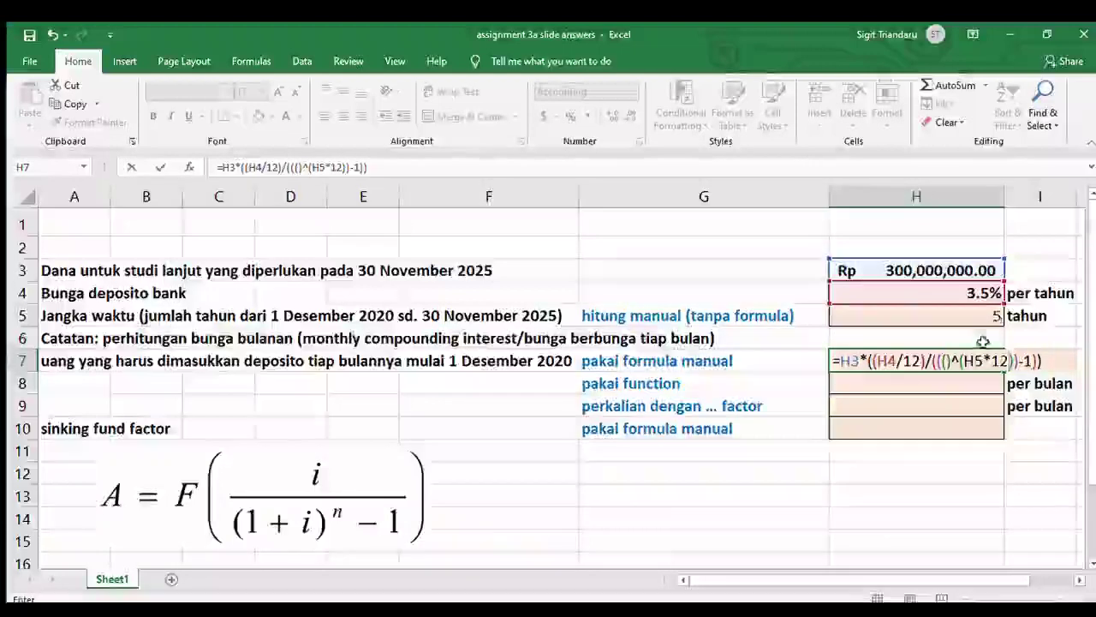
Fill the empty base of the power in H7 with 1+(H4/12) and enter the finished formula.
{"action": "left_click", "coordinate": [947, 361]}
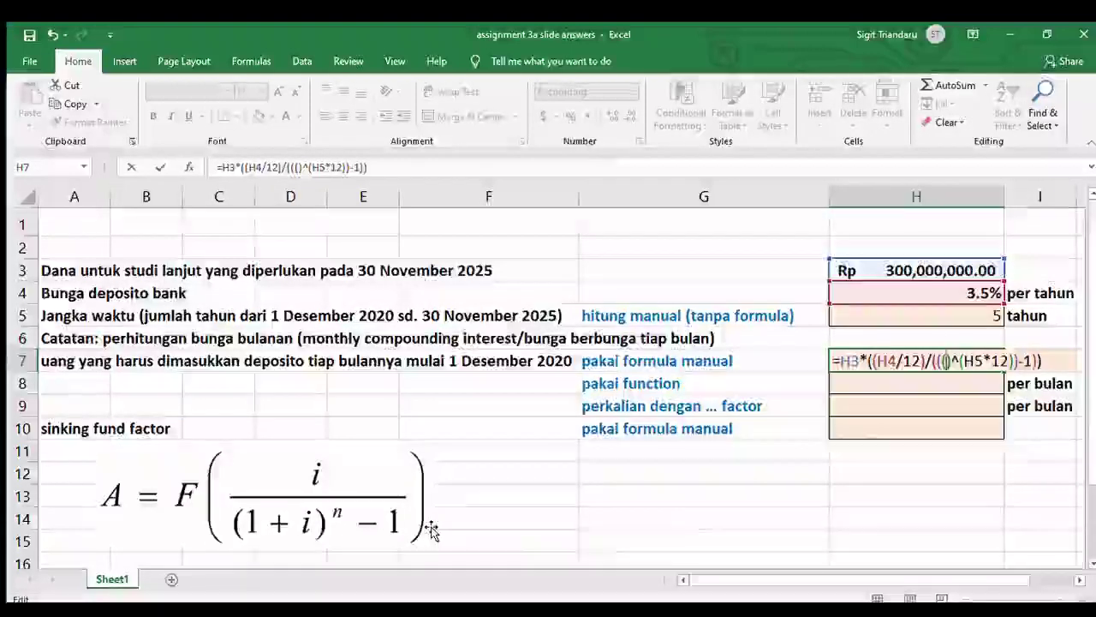
{"action": "type", "text": "1"}
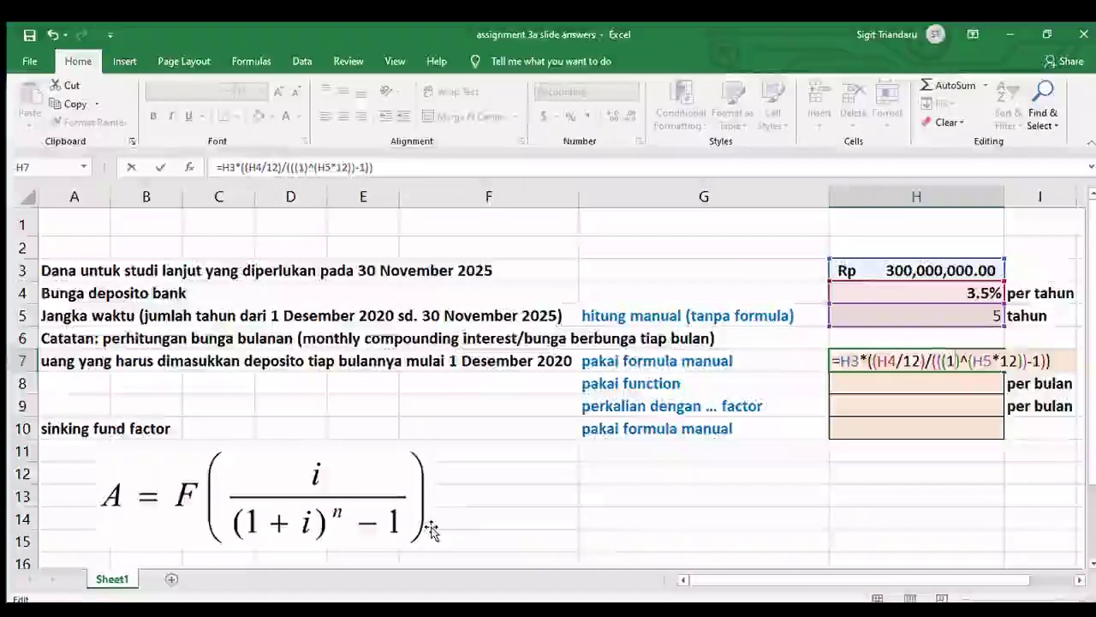
{"action": "type", "text": "+"}
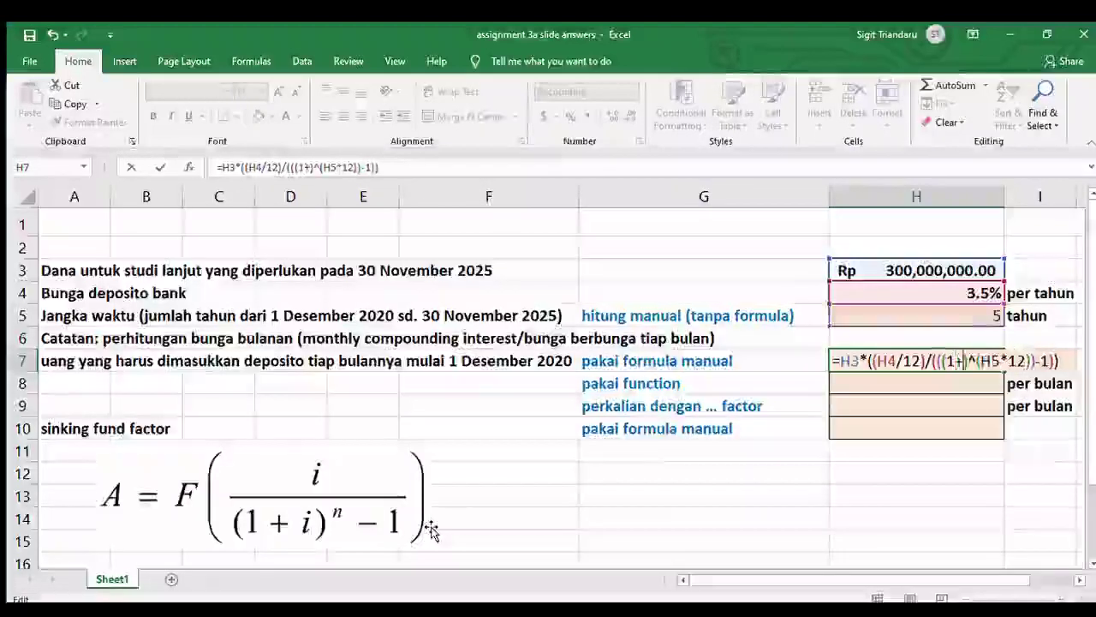
{"action": "type", "text": "()"}
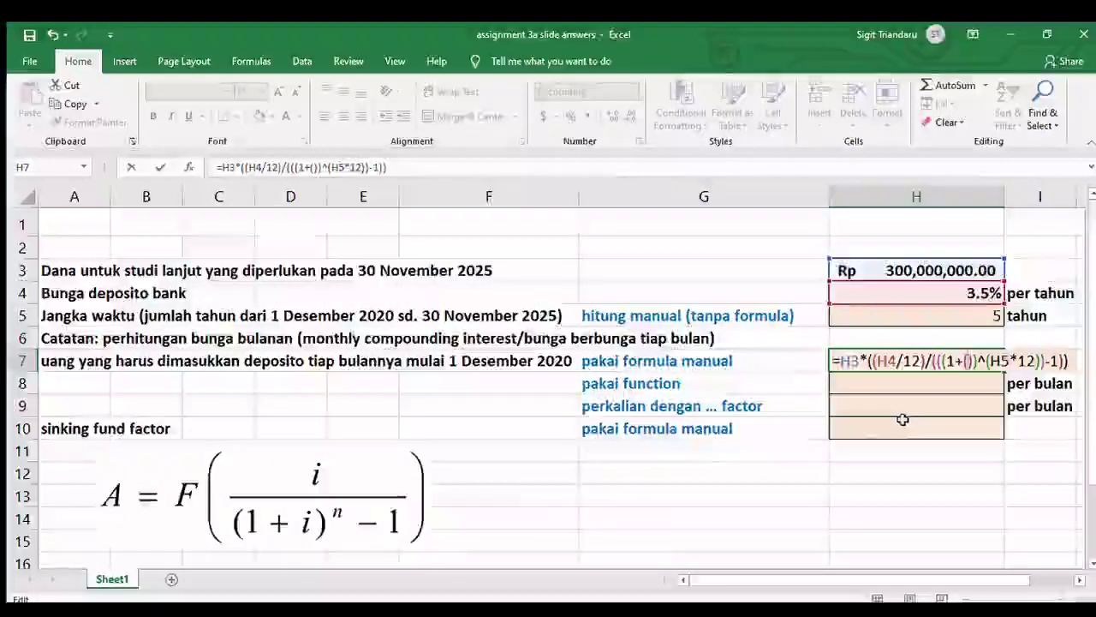
{"action": "left_click", "coordinate": [948, 289]}
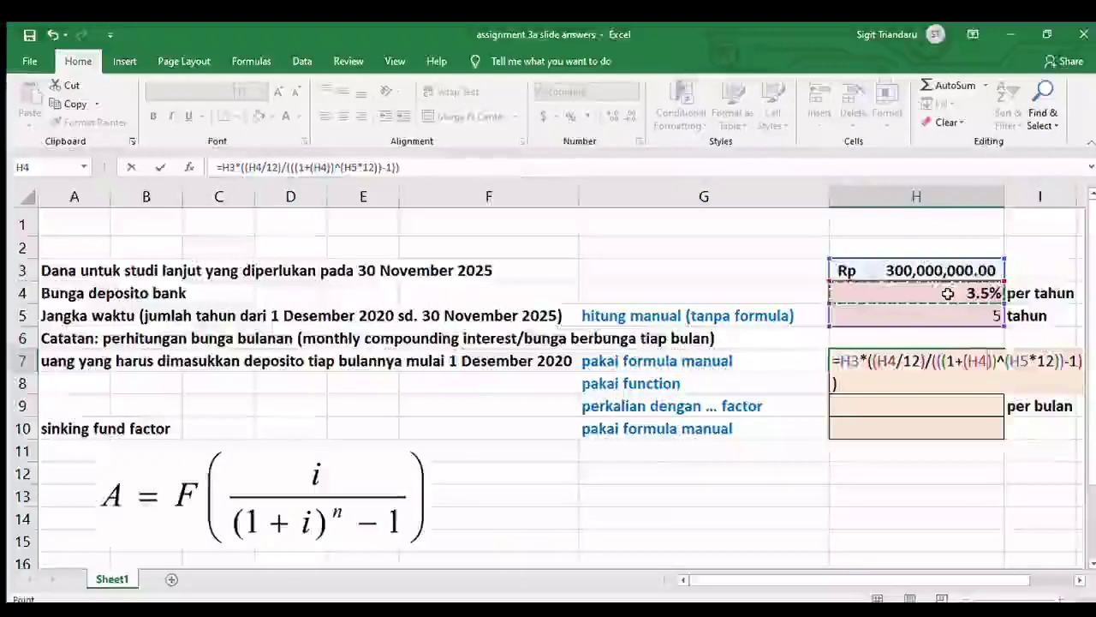
{"action": "type", "text": "/12"}
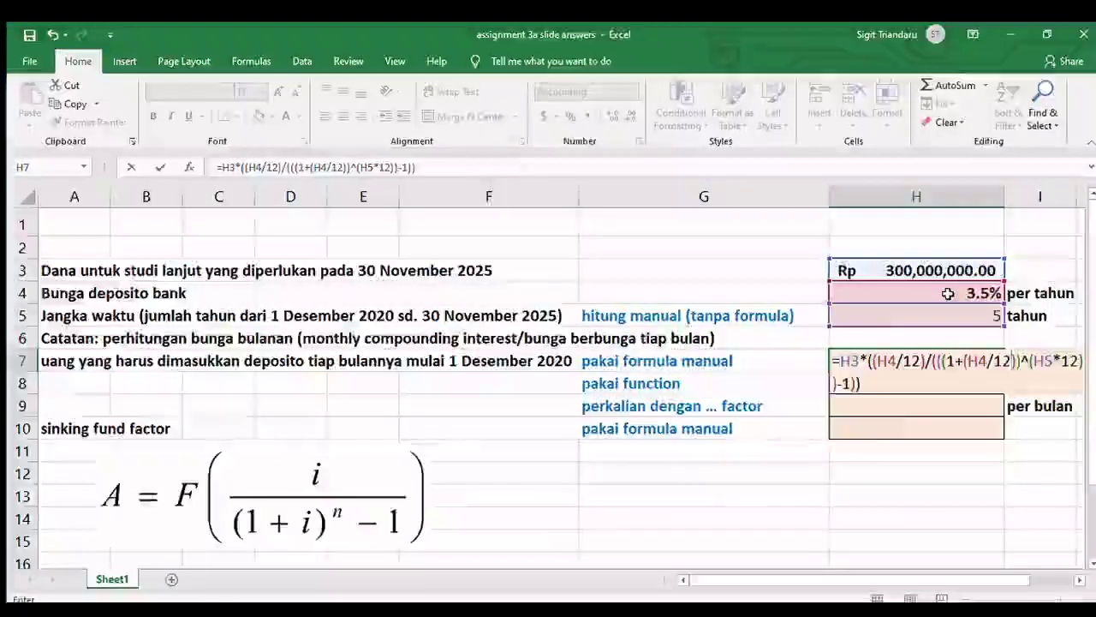
{"action": "left_click", "coordinate": [894, 388]}
{"action": "key", "text": "Return"}
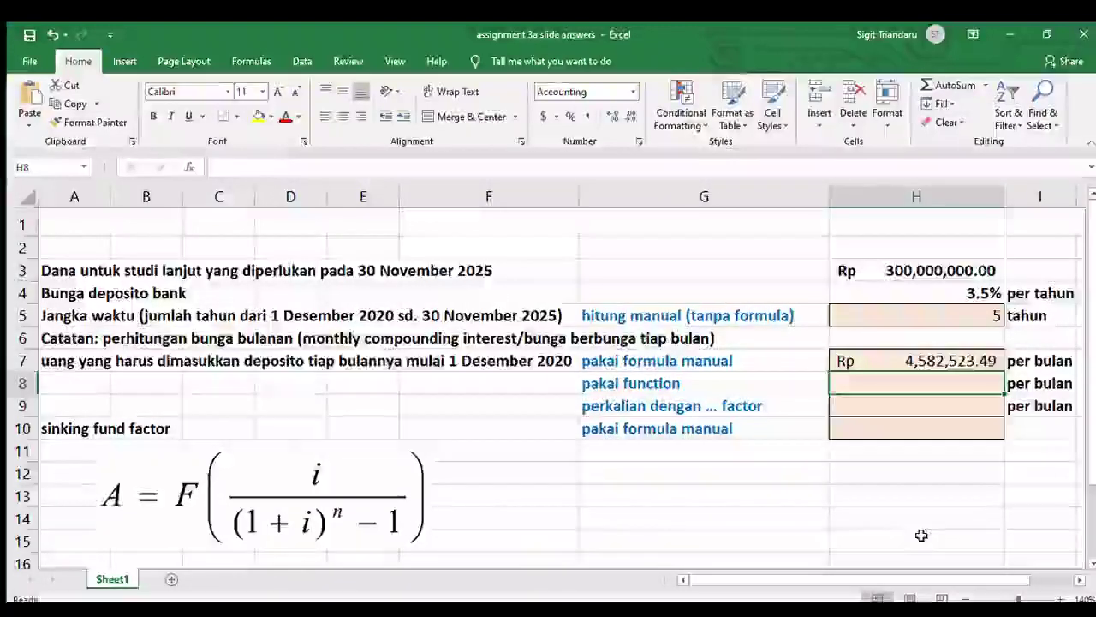
{"action": "left_click", "coordinate": [936, 360]}
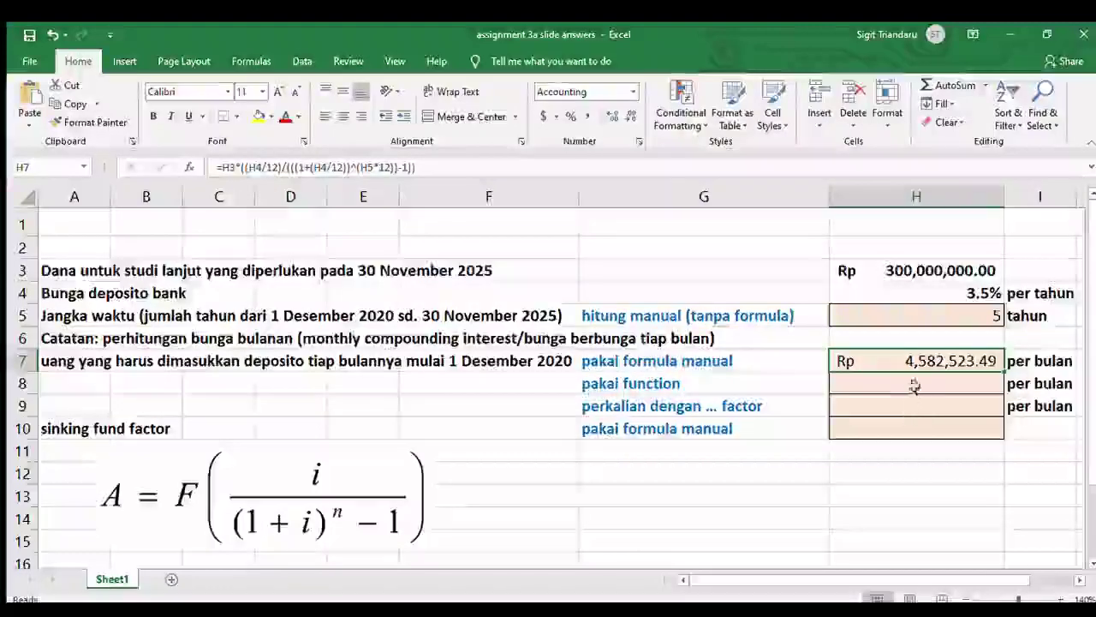
{"action": "left_click", "coordinate": [914, 385]}
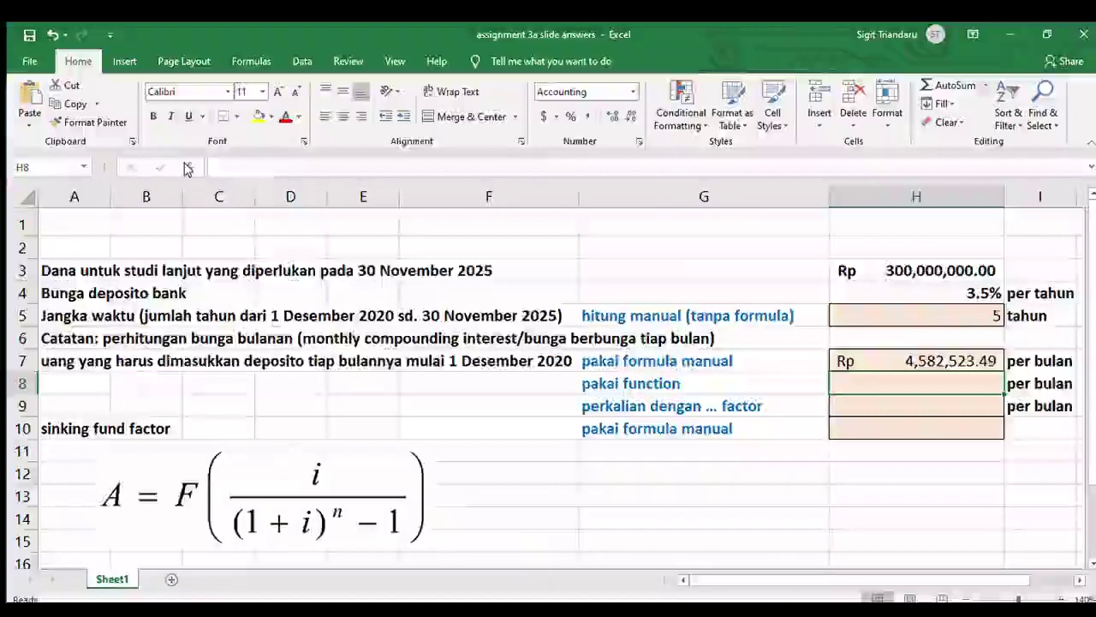
{"action": "left_click", "coordinate": [876, 361]}
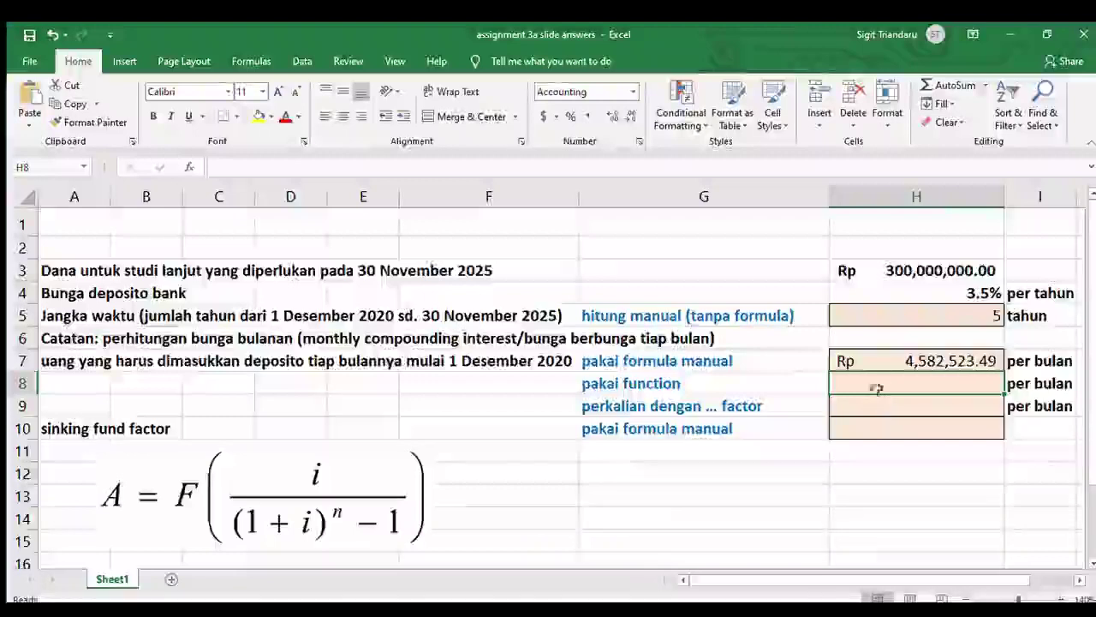
Begin a PMT function in H8 with the monthly interest rate H4/12 as its first argument.
{"action": "left_click", "coordinate": [876, 381]}
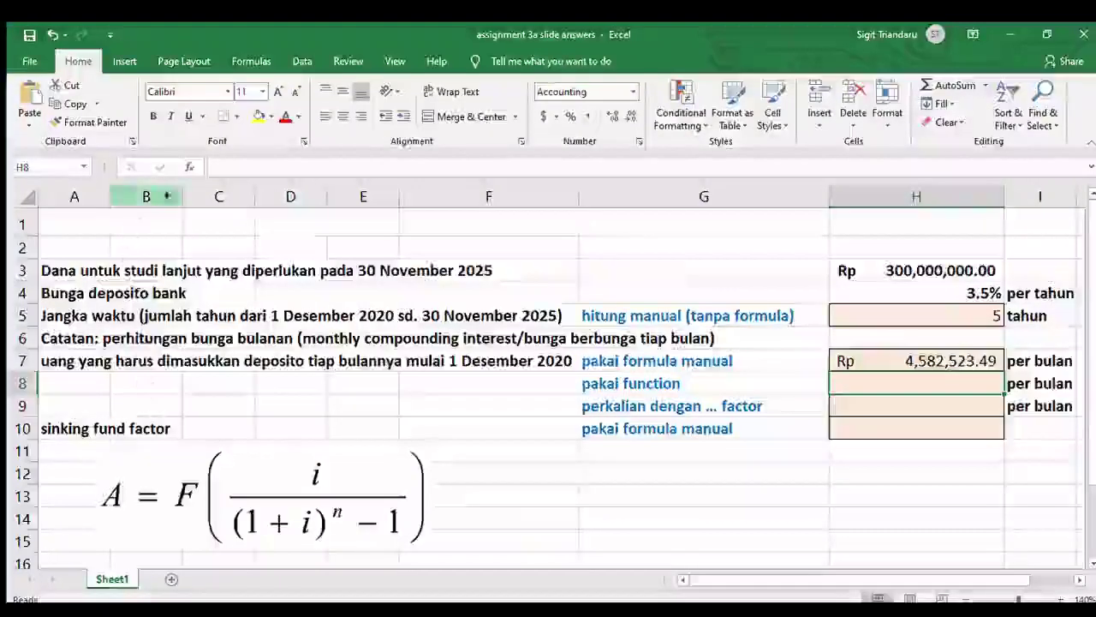
{"action": "type", "text": "="}
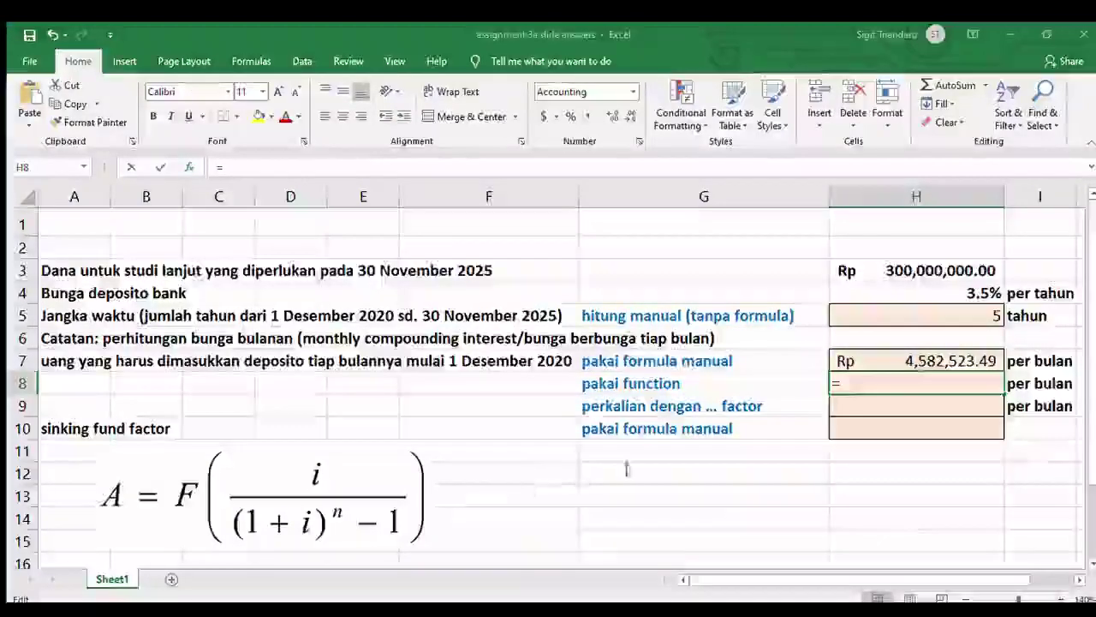
{"action": "type", "text": "PMT()"}
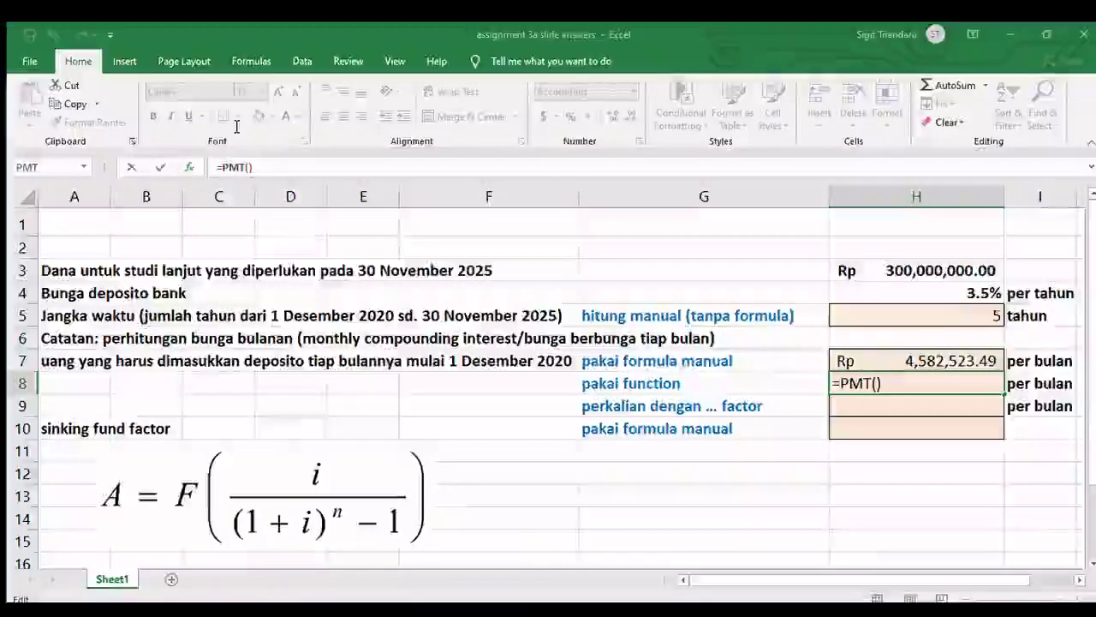
{"action": "left_click", "coordinate": [959, 295]}
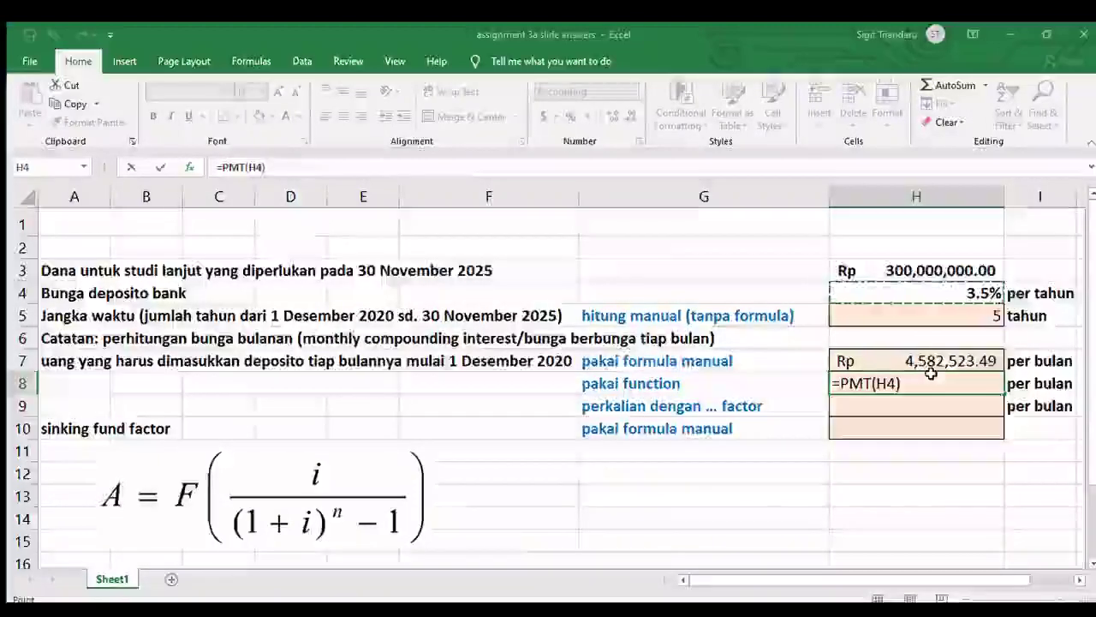
{"action": "type", "text": "/12"}
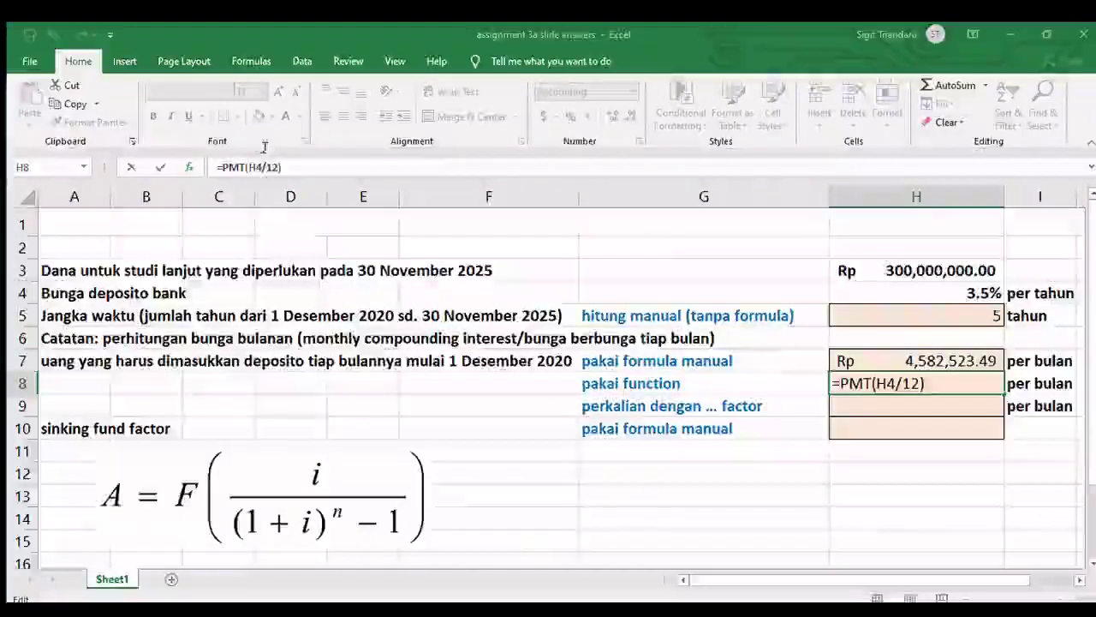
Add H5*12 as the number of periods, an empty present value and -H3 as the future value, and enter the H8 formula.
{"action": "type", "text": ","}
{"action": "left_click", "coordinate": [934, 314]}
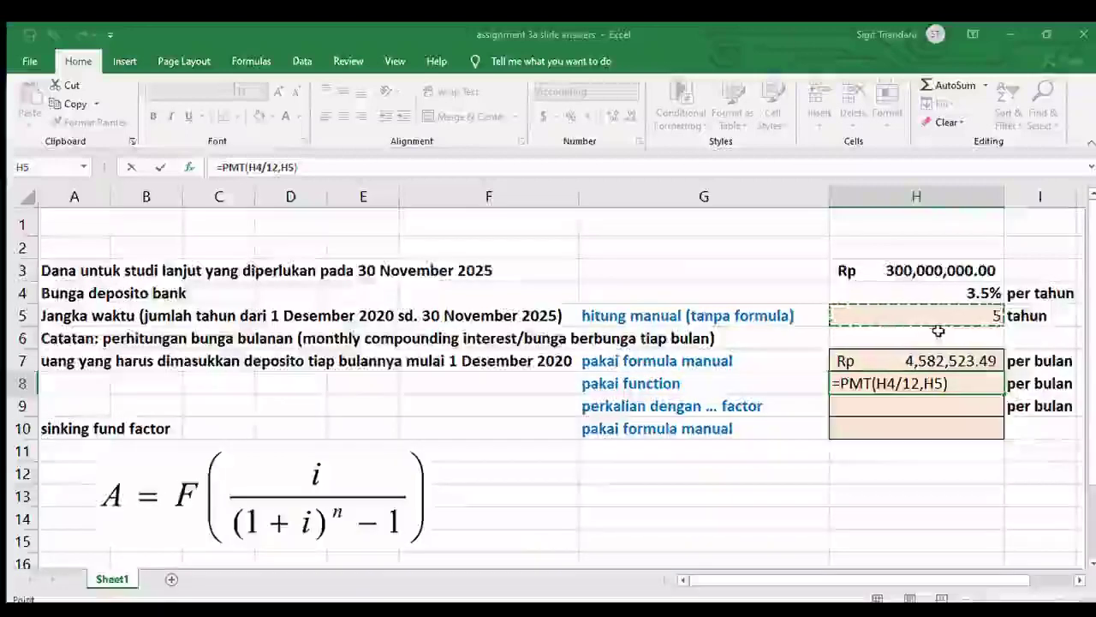
{"action": "type", "text": "*12"}
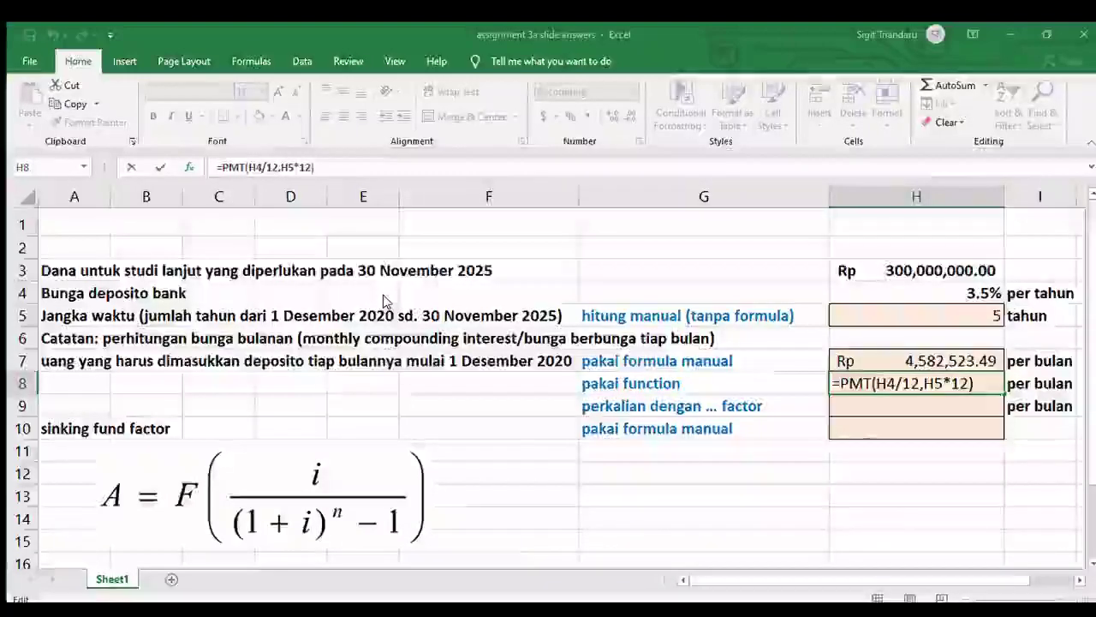
{"action": "type", "text": ",,-"}
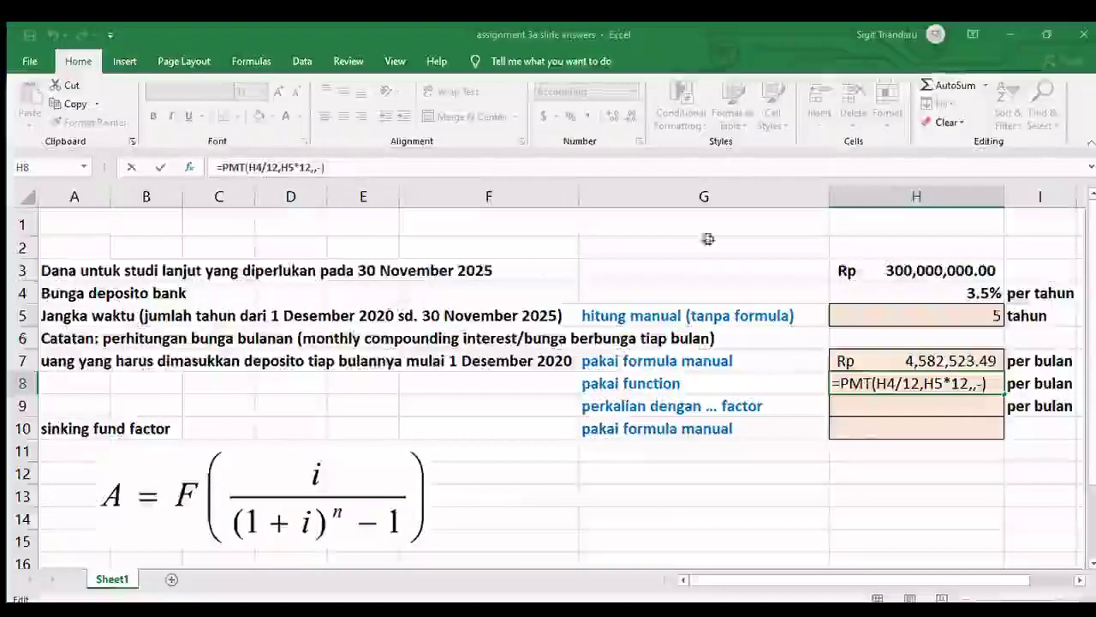
{"action": "left_click", "coordinate": [928, 273]}
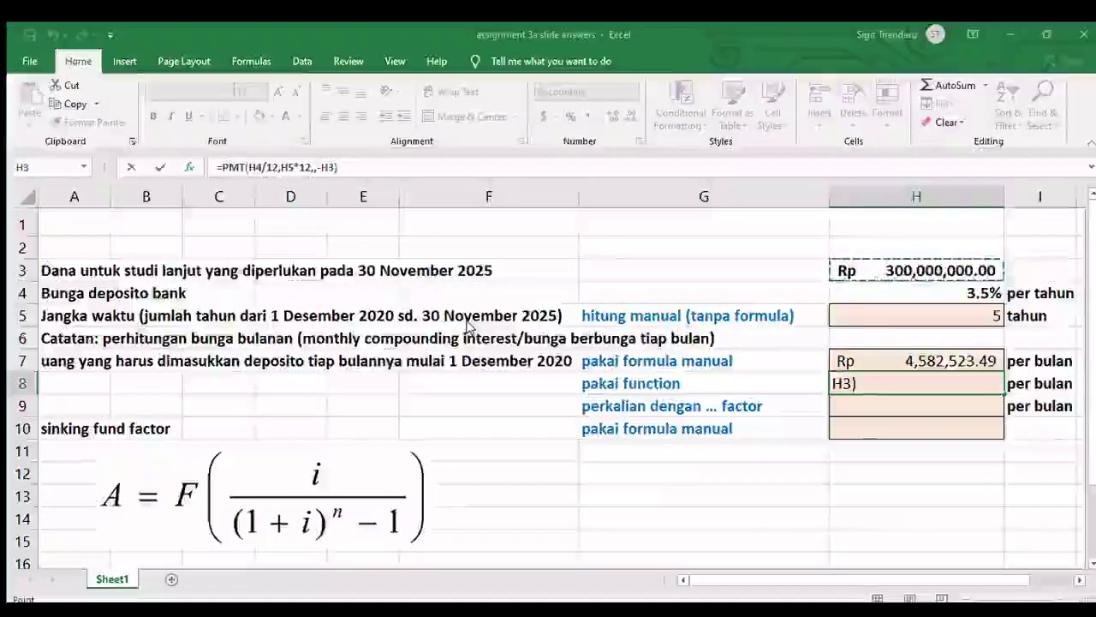
{"action": "key", "text": "ctrl+Return"}
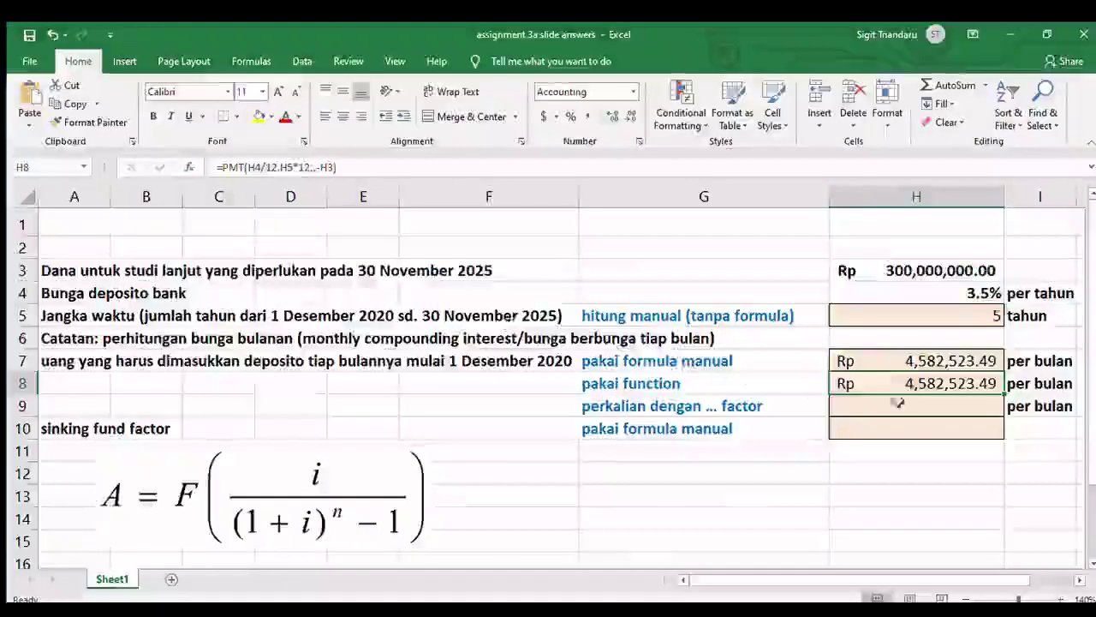
{"action": "left_click", "coordinate": [956, 361]}
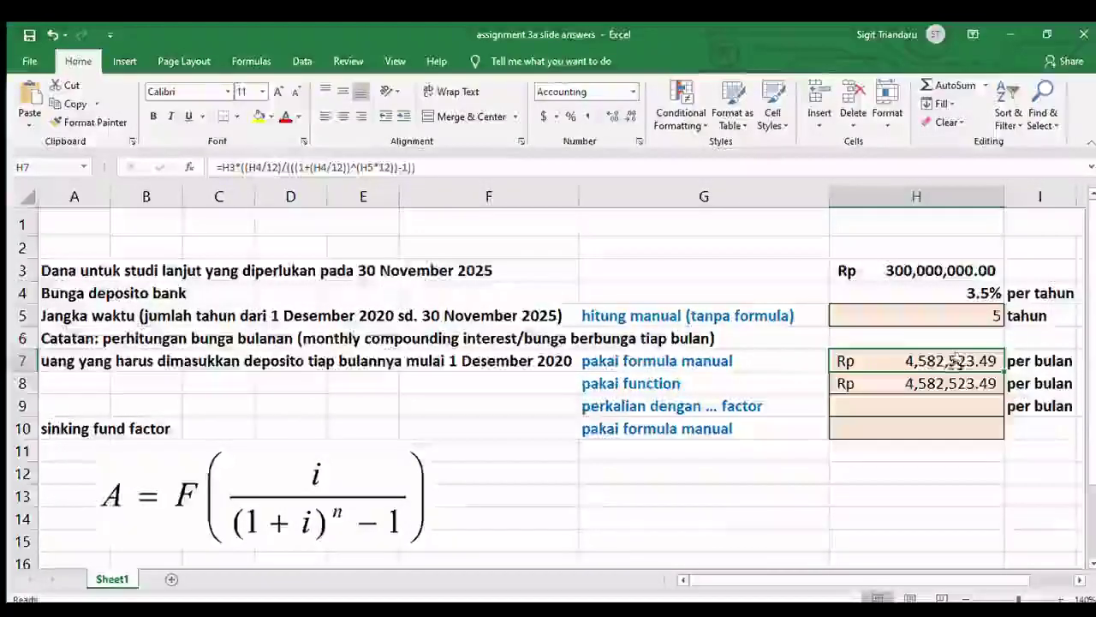
{"action": "left_click", "coordinate": [956, 382]}
{"action": "left_click", "coordinate": [956, 369]}
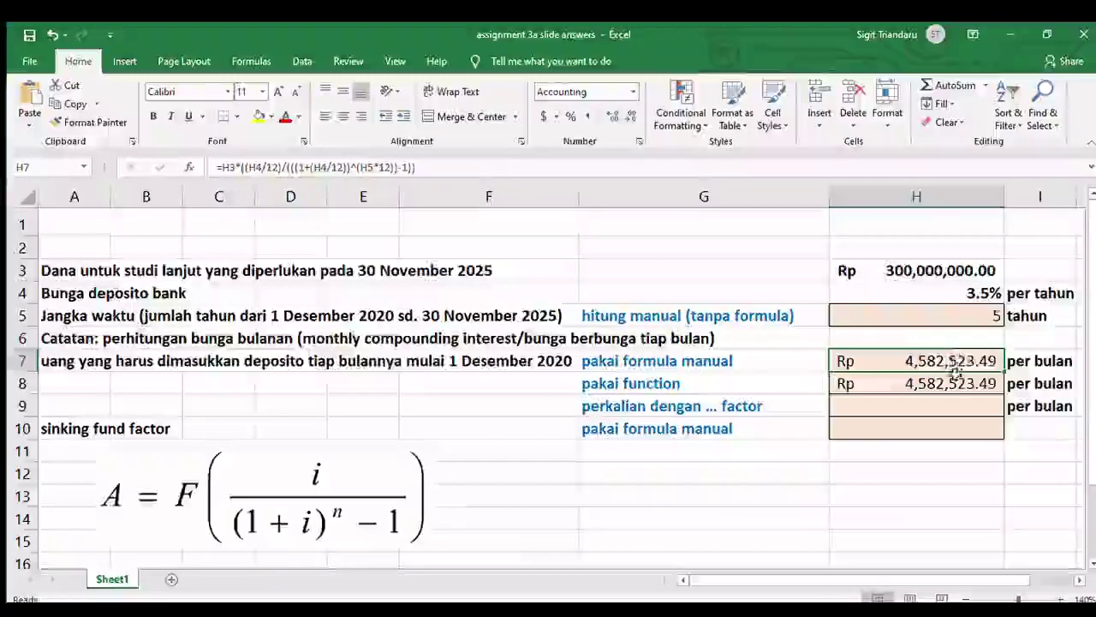
{"action": "left_click", "coordinate": [951, 383]}
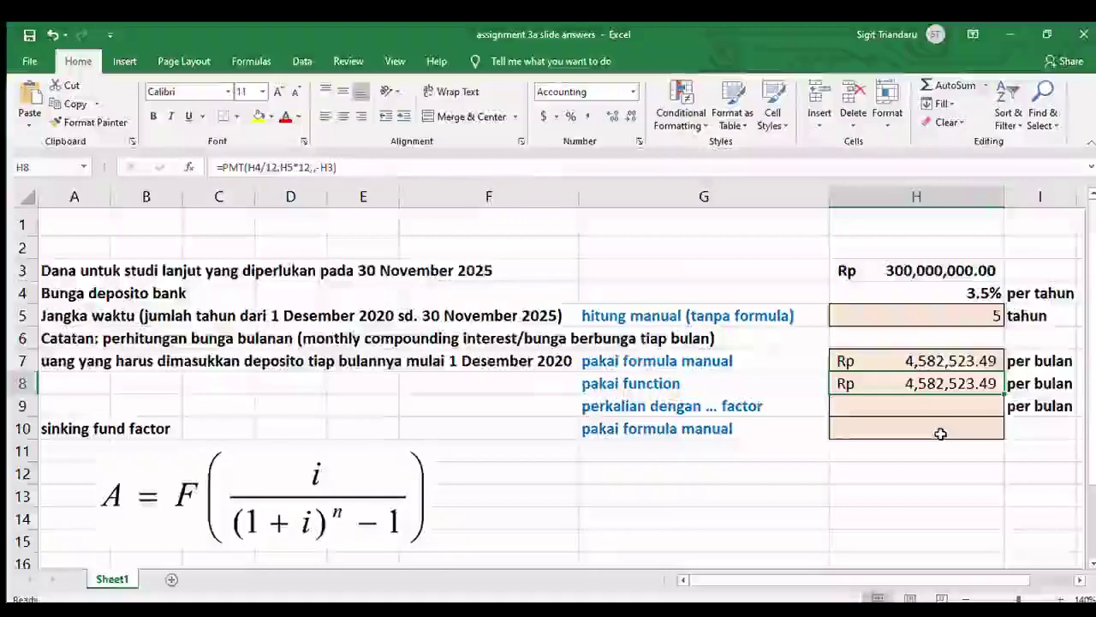
Begin the sinking fund factor formula in H10 as =()/(), with empty brackets for the numerator and denominator.
{"action": "left_click", "coordinate": [940, 427]}
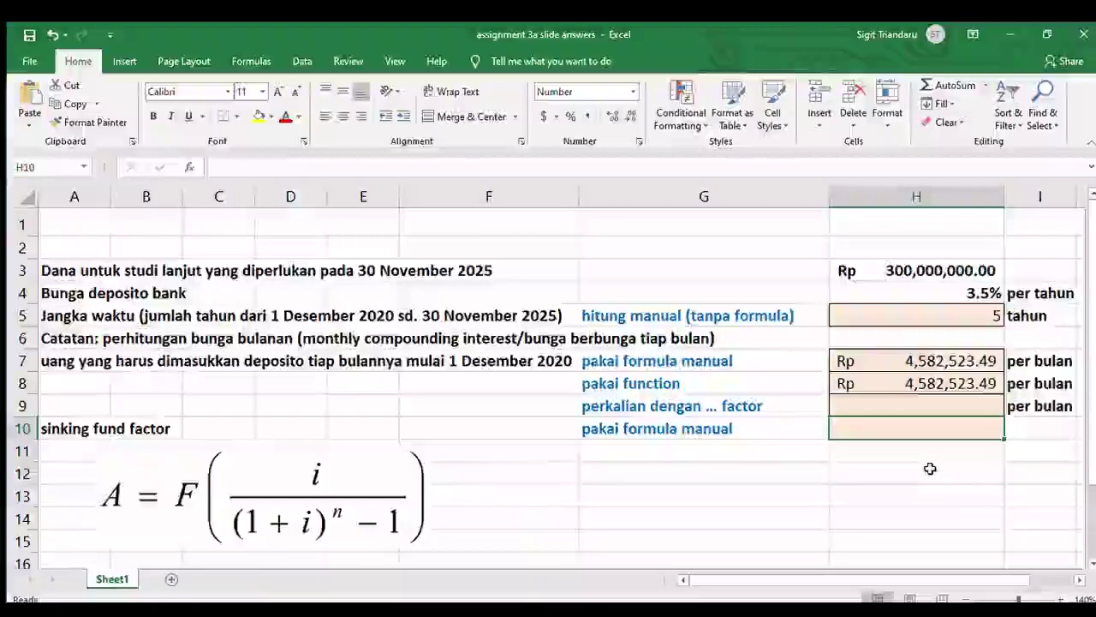
{"action": "type", "text": "="}
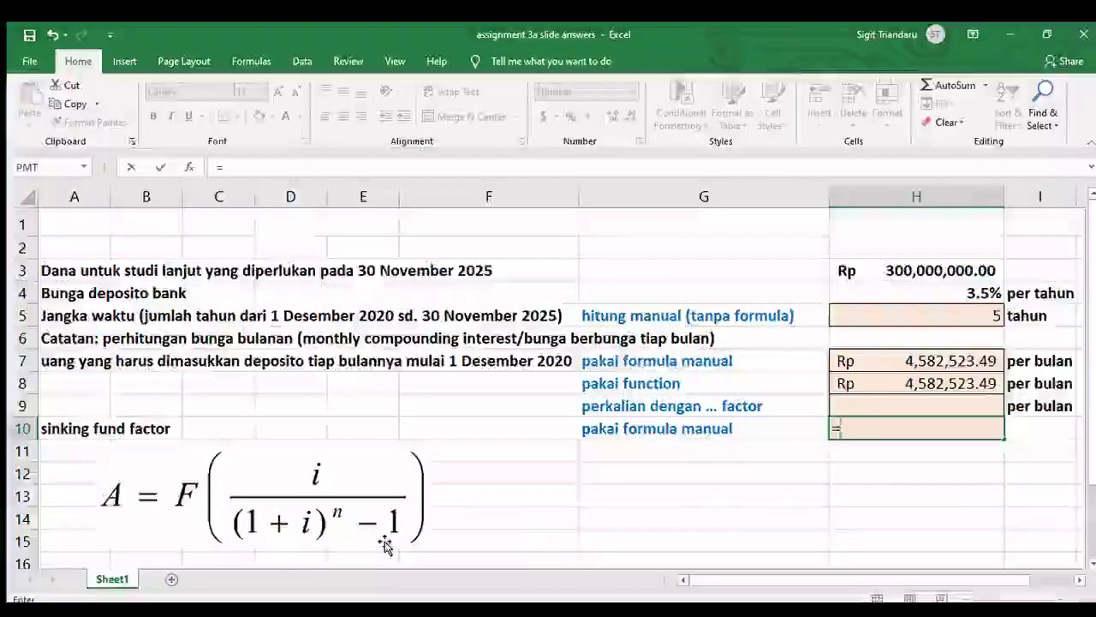
{"action": "type", "text": "()/()"}
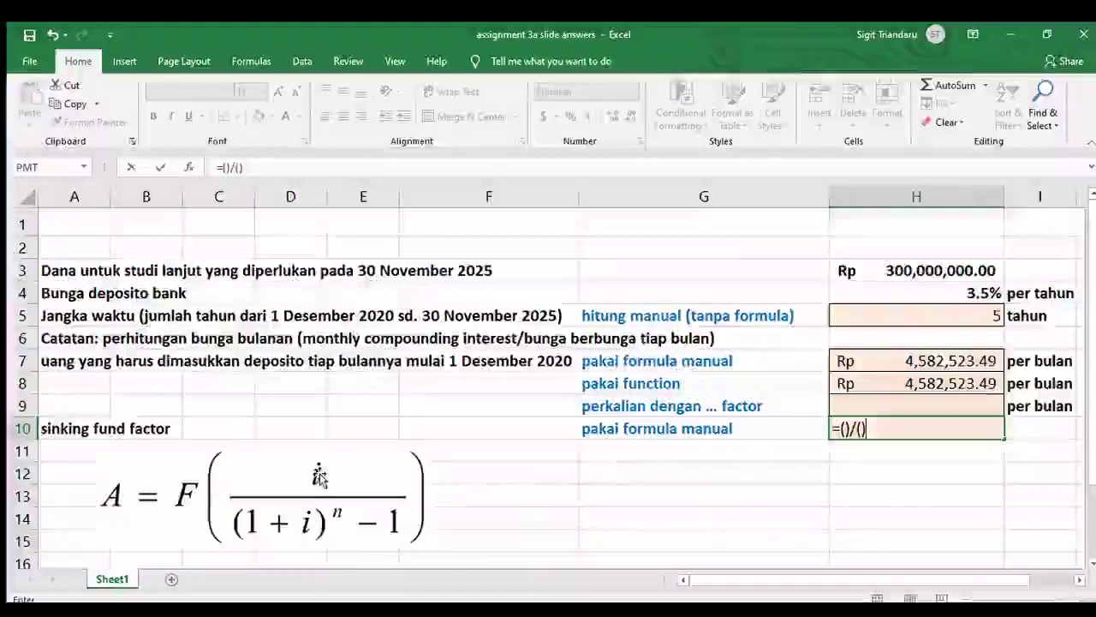
Fill the numerator of the H10 formula with the monthly interest rate, H4/12.
{"action": "key", "text": "Left"}
{"action": "key", "text": "Left"}
{"action": "key", "text": "Left"}
{"action": "key", "text": "Left"}
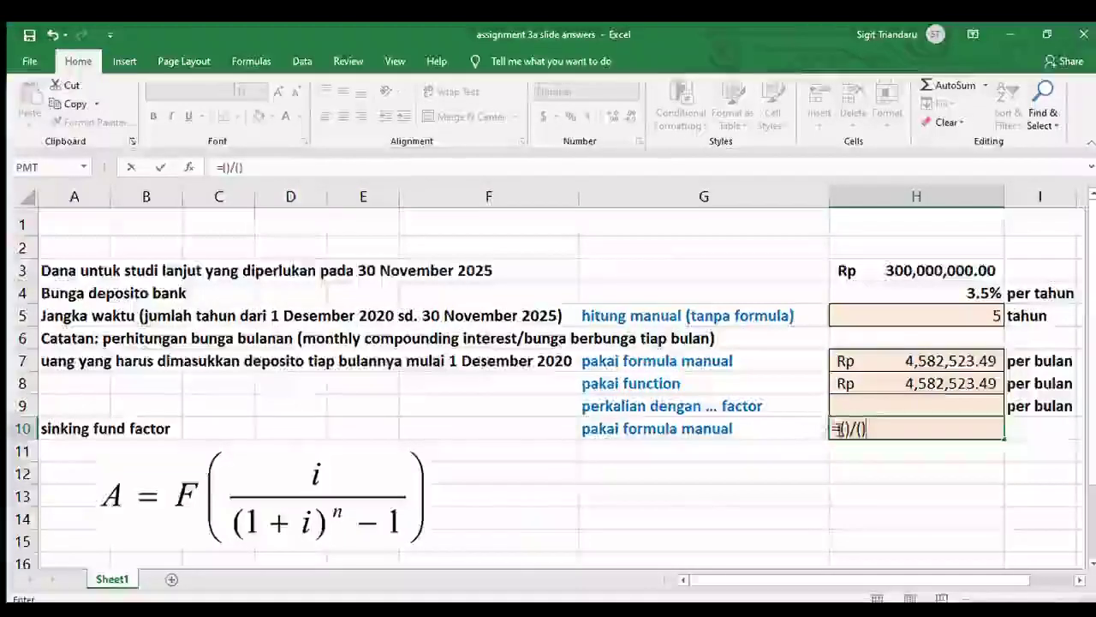
{"action": "key", "text": "F2"}
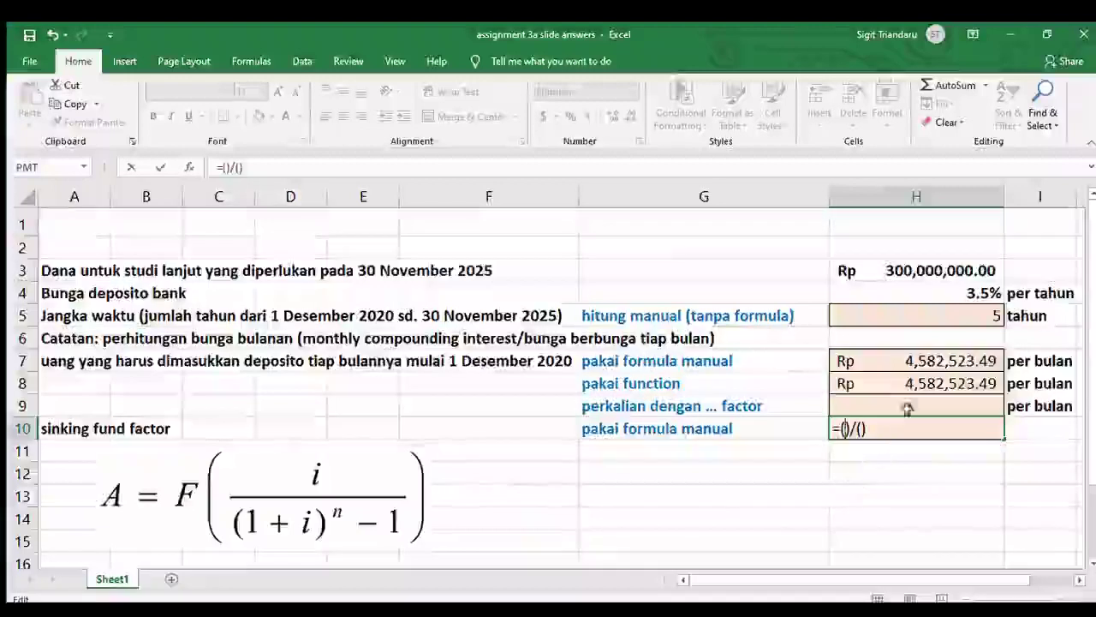
{"action": "left_click", "coordinate": [940, 293]}
{"action": "type", "text": "/"}
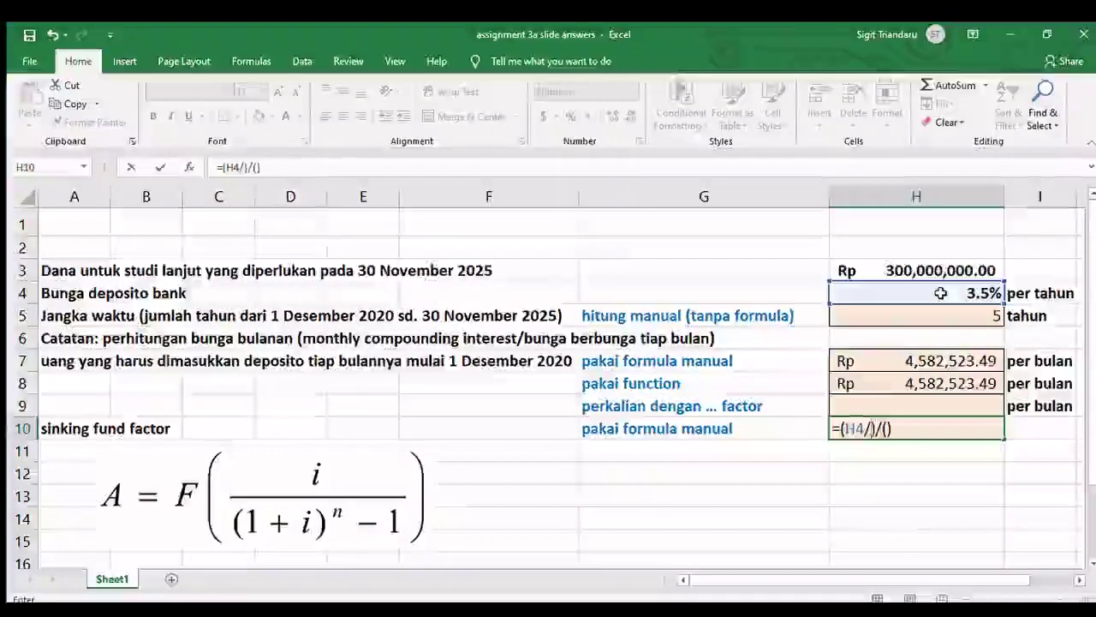
{"action": "type", "text": "12"}
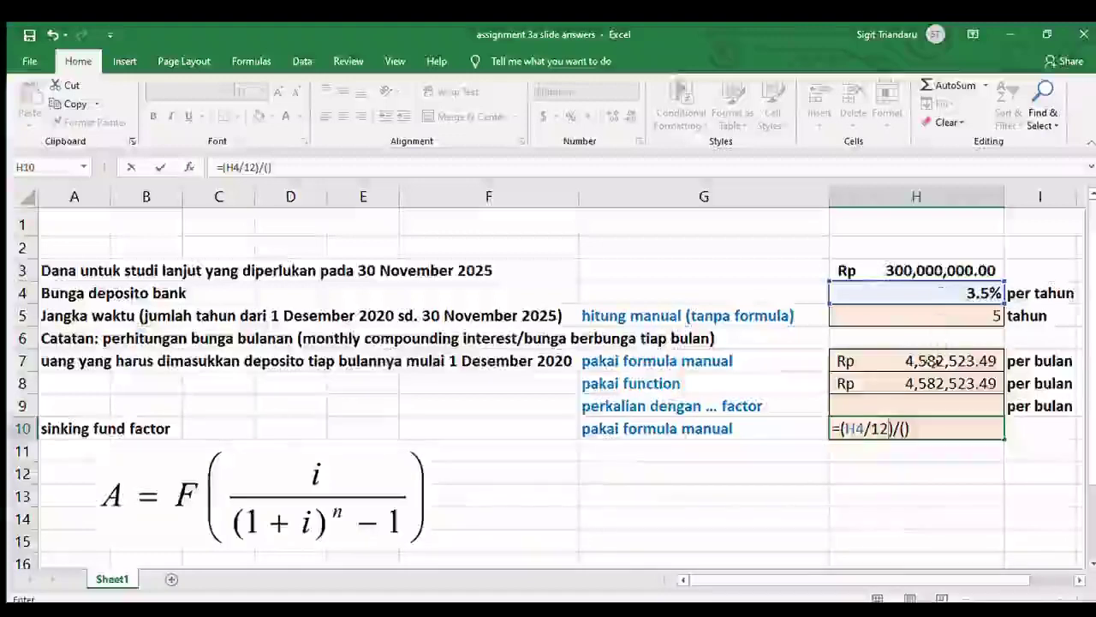
Build the denominator of the H10 formula as (()^(H5*12))-1, leaving the base of the power empty.
{"action": "left_click", "coordinate": [907, 428]}
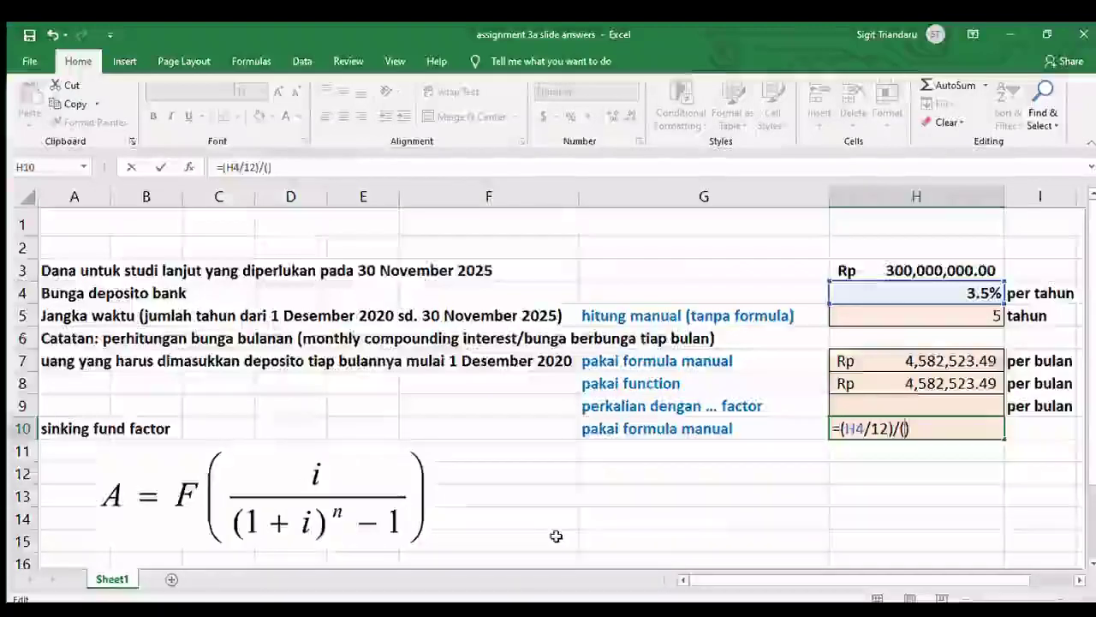
{"action": "type", "text": "()-1"}
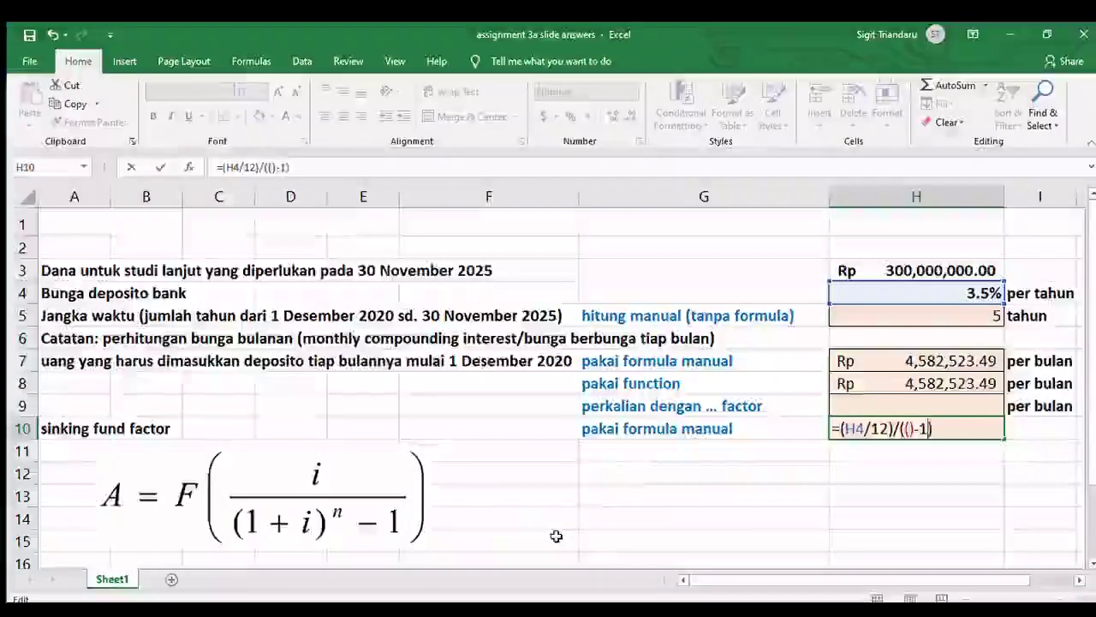
{"action": "left_click", "coordinate": [916, 432]}
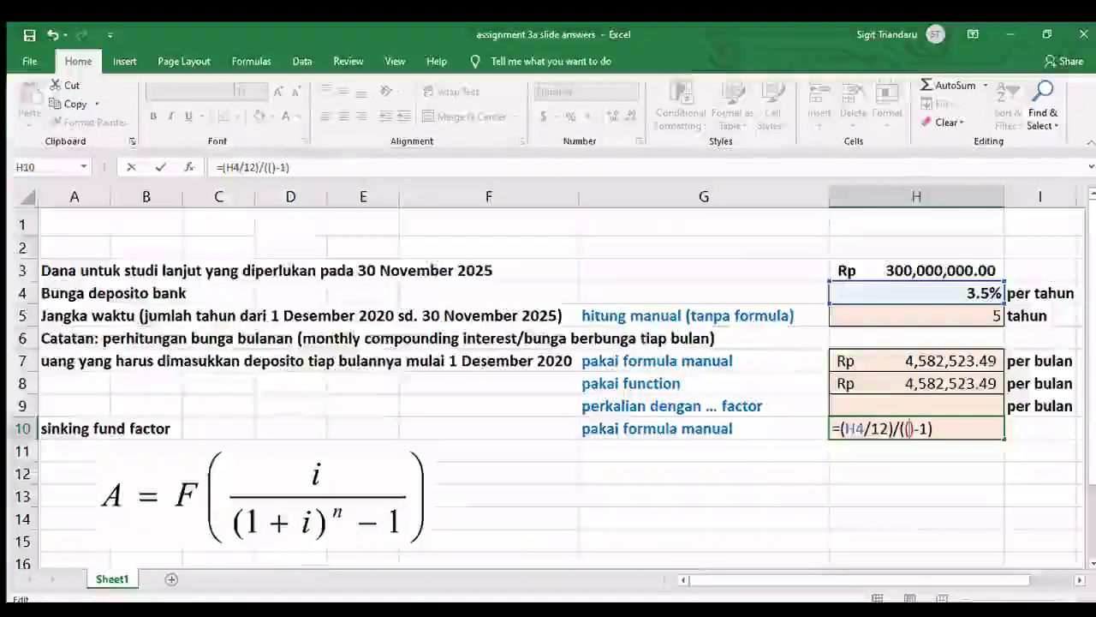
{"action": "type", "text": "()^"}
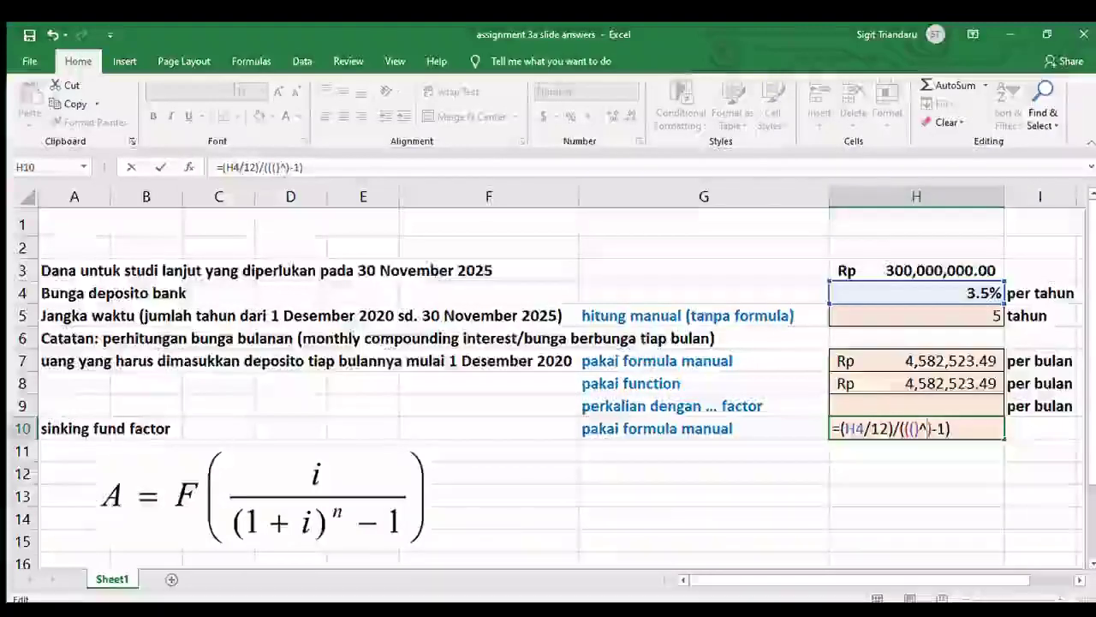
{"action": "type", "text": "()"}
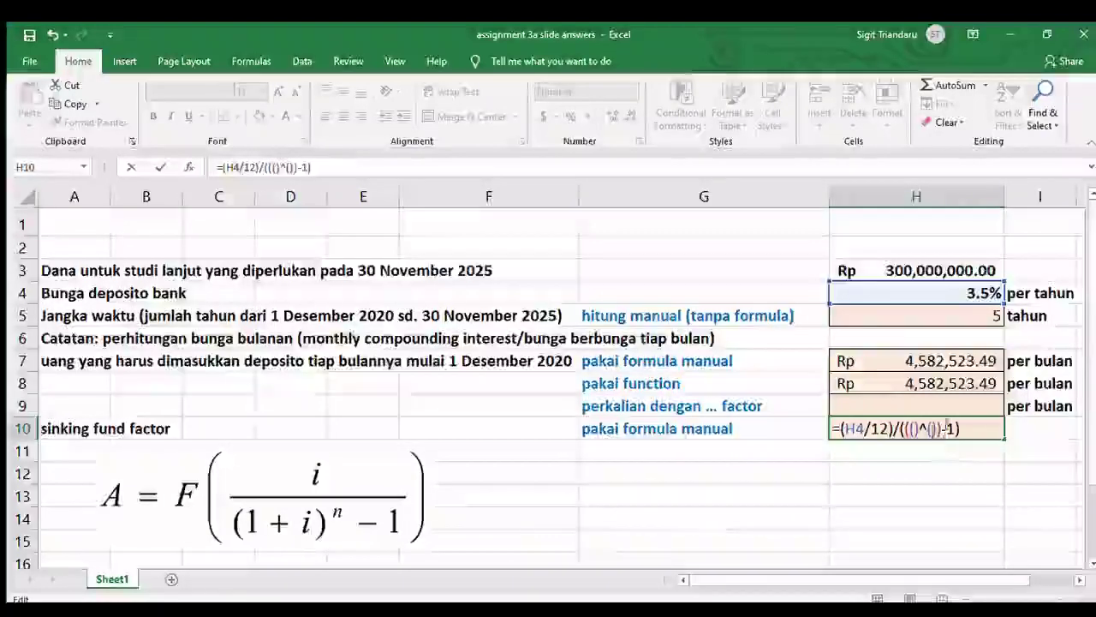
{"action": "left_click", "coordinate": [945, 316]}
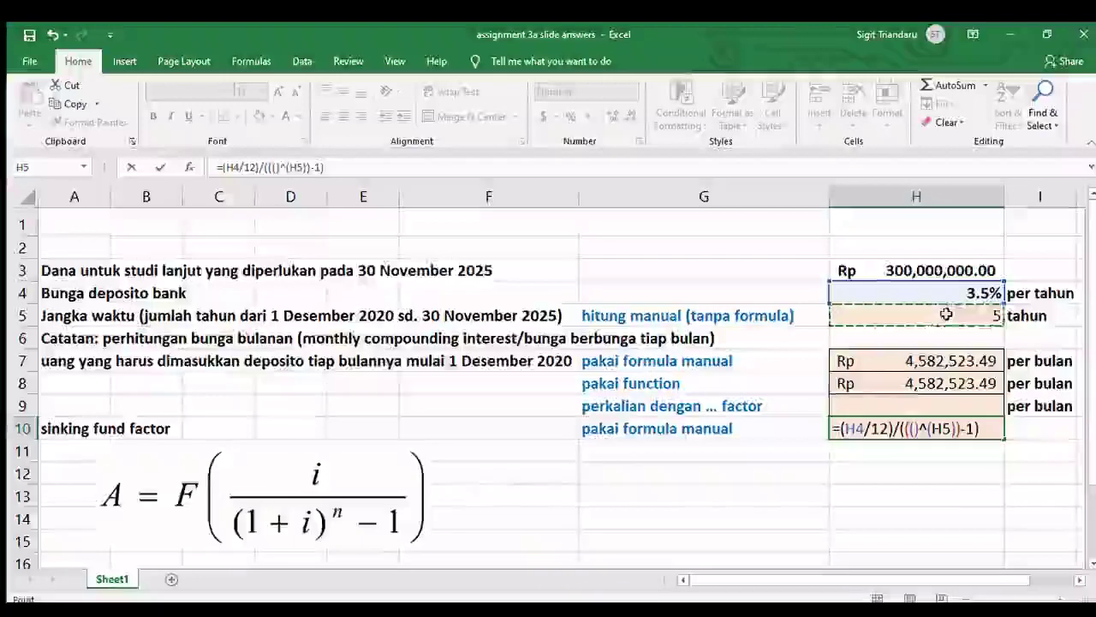
{"action": "type", "text": "*"}
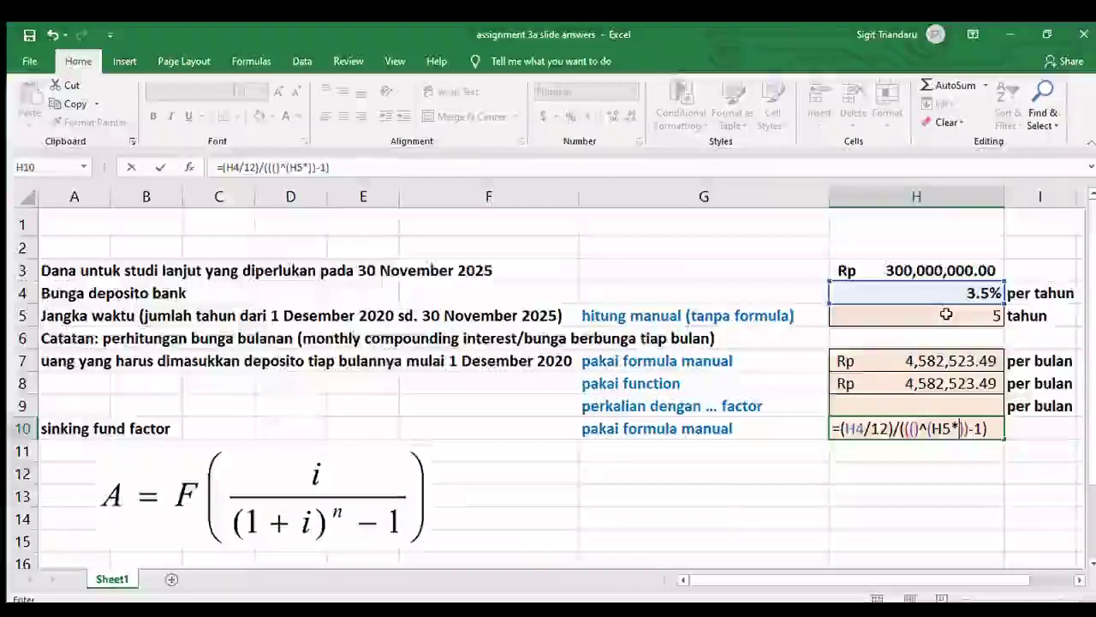
{"action": "type", "text": "12"}
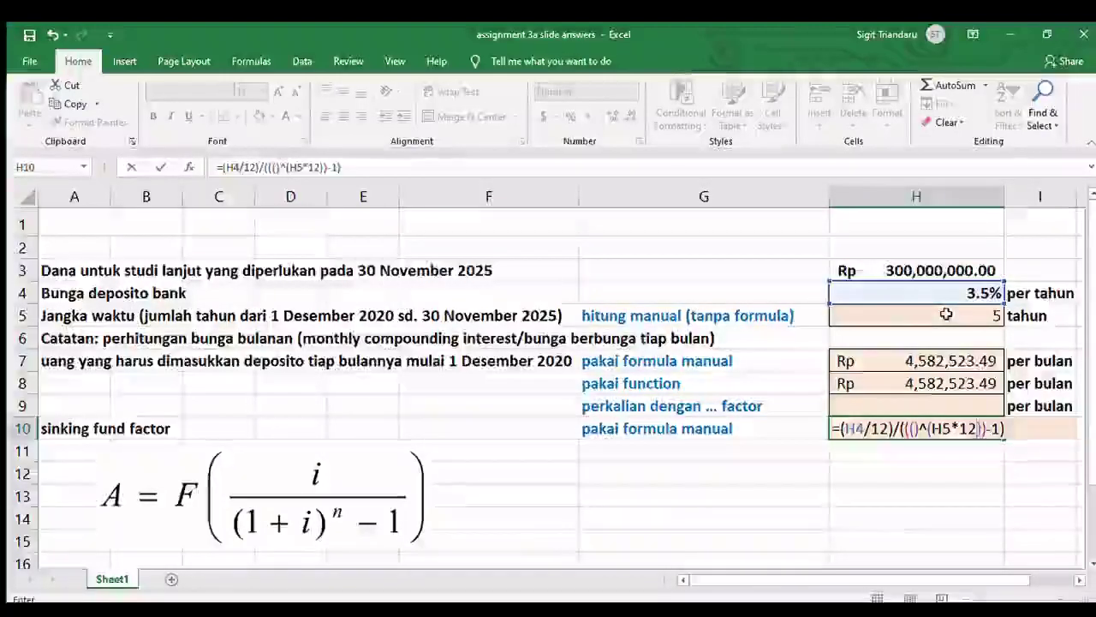
Fill the empty base of the power in the H10 formula with 1+(H4/12) and enter the sinking fund factor formula.
{"action": "left_click", "coordinate": [915, 428]}
{"action": "type", "text": "1+"}
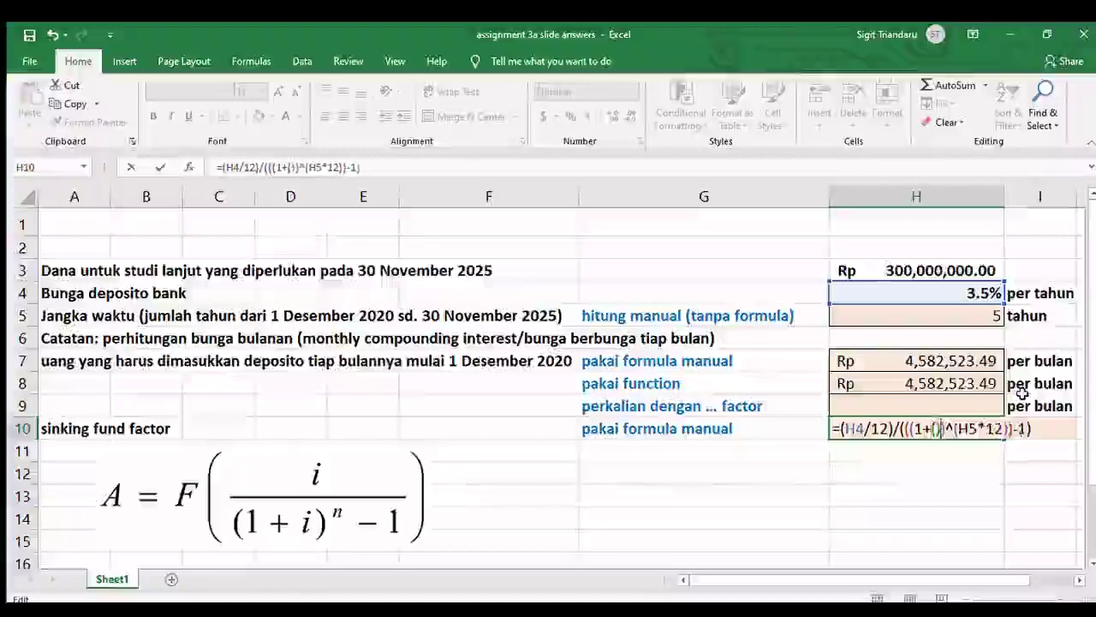
{"action": "type", "text": "("}
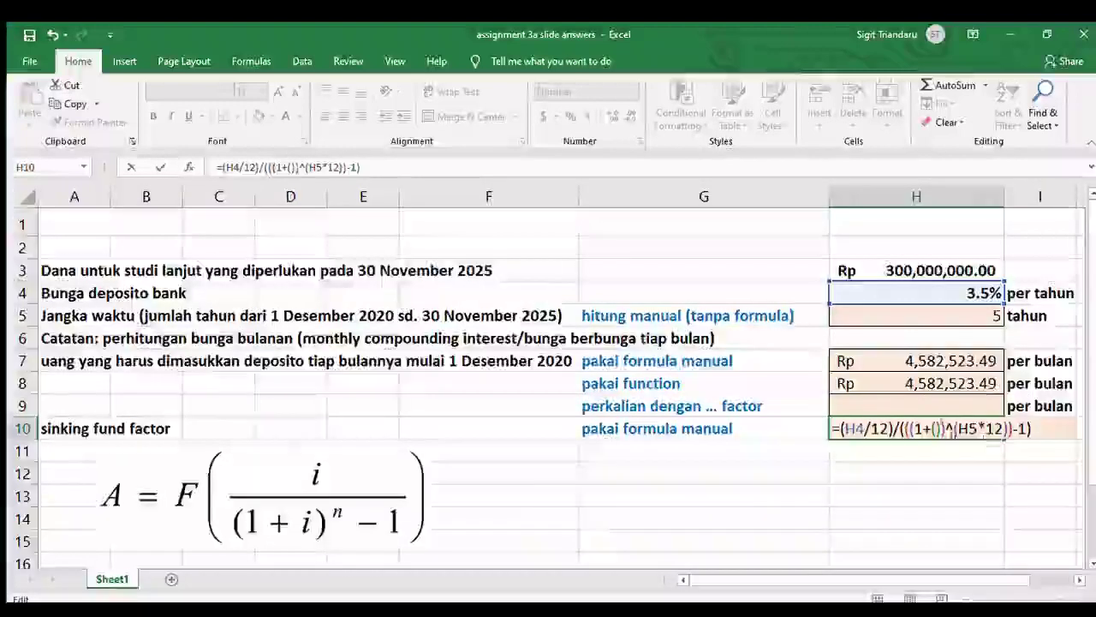
{"action": "left_click", "coordinate": [938, 291]}
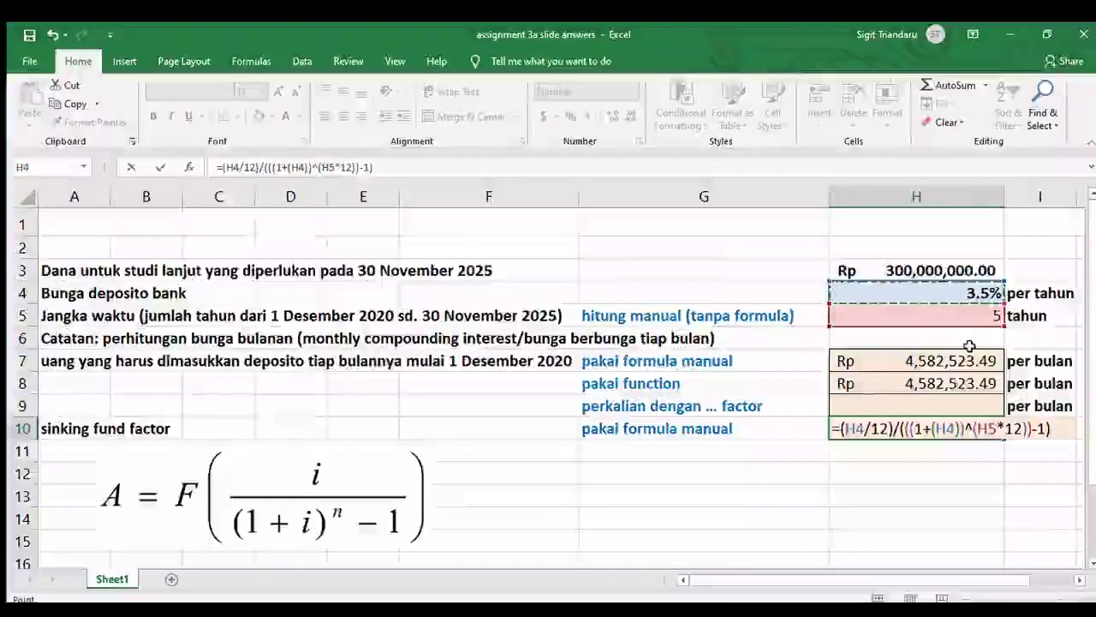
{"action": "type", "text": "/12"}
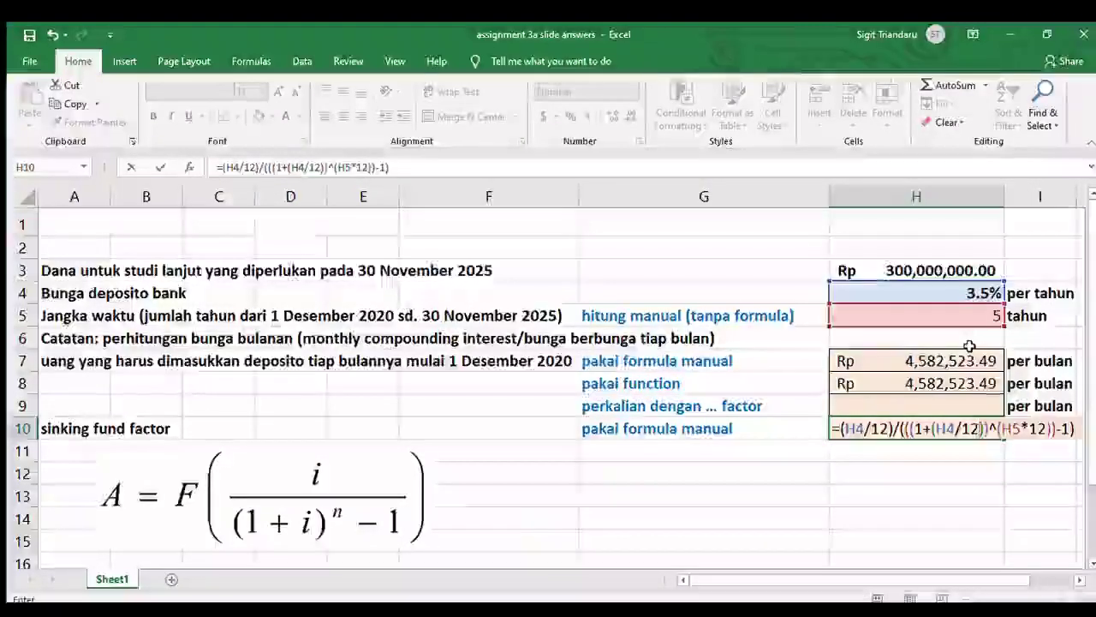
{"action": "key", "text": "Right"}
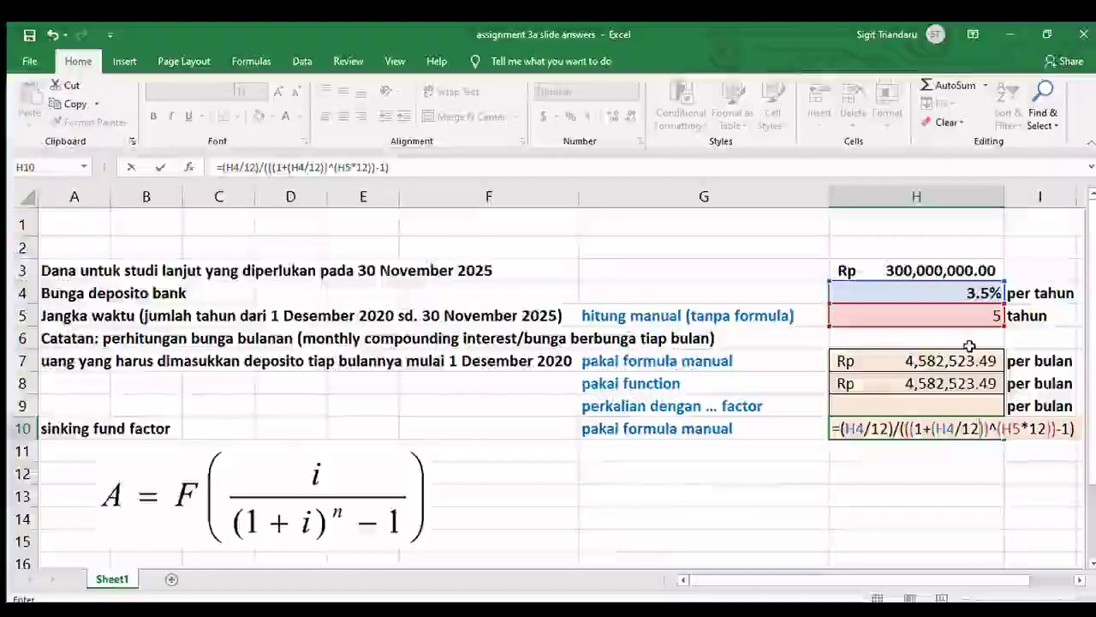
{"action": "key", "text": "Return"}
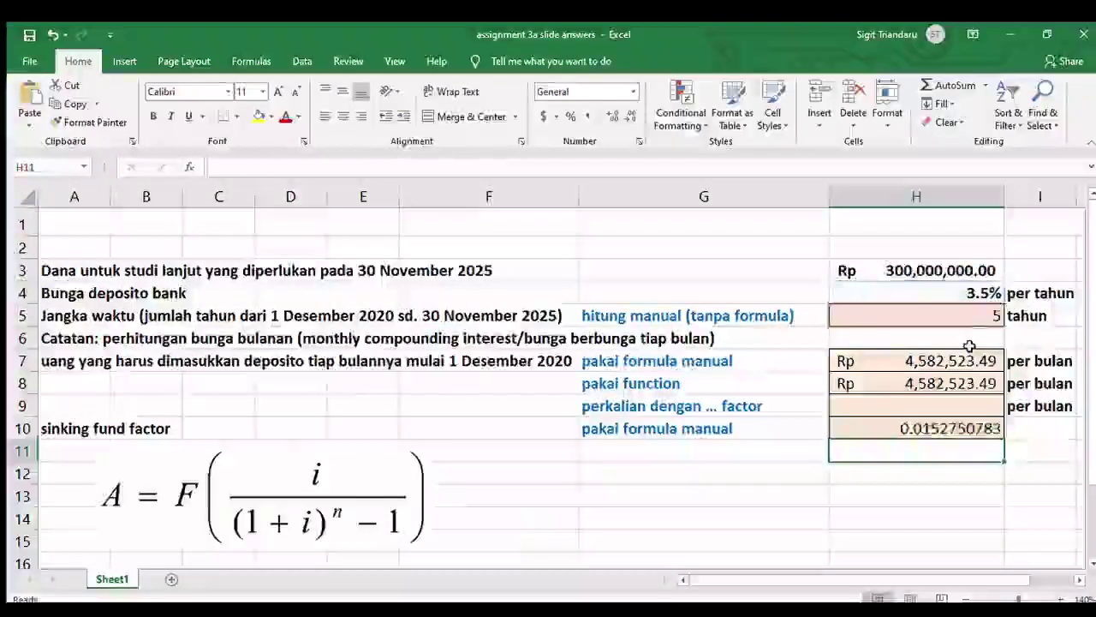
{"action": "left_click", "coordinate": [984, 428]}
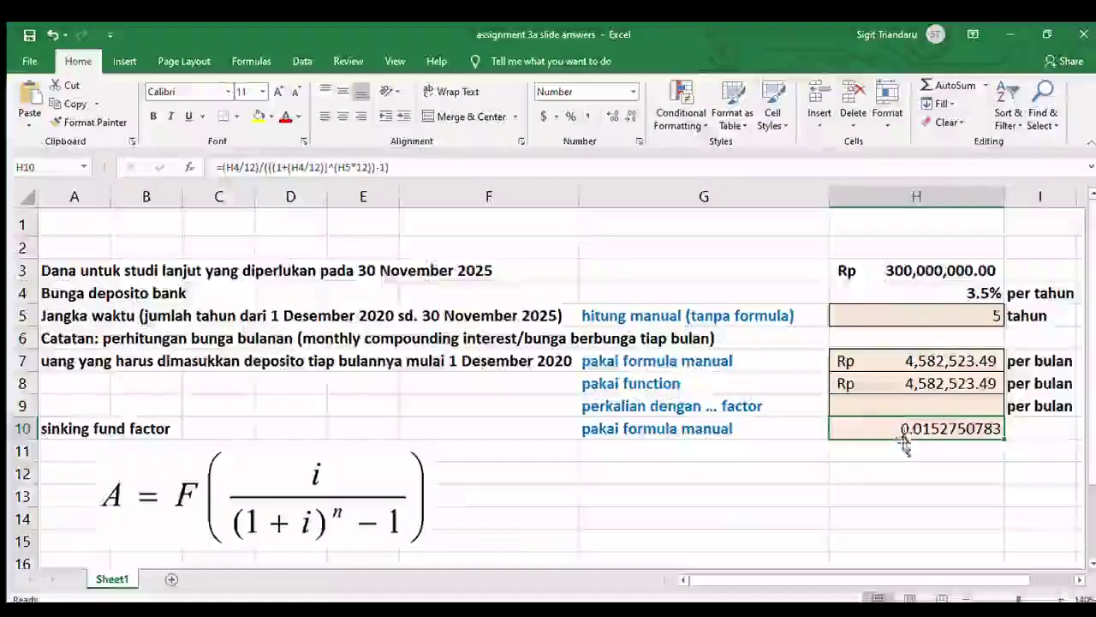
Calculate the monthly deposit in H9 by multiplying the target fund by the sinking fund factor, =H3*H10.
{"action": "left_click", "coordinate": [928, 408]}
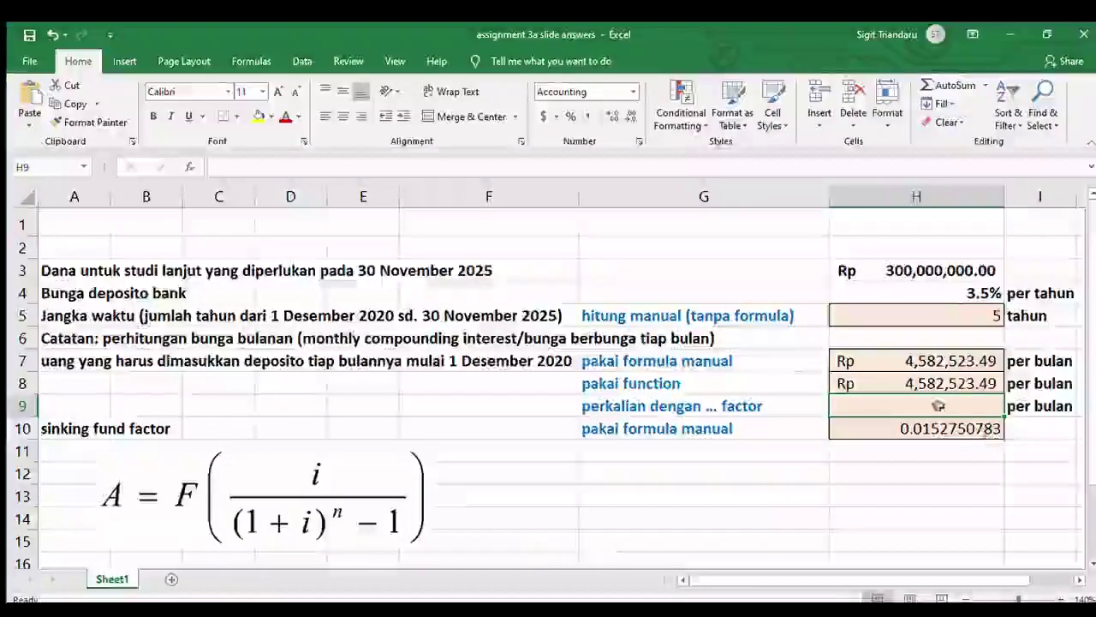
{"action": "type", "text": "="}
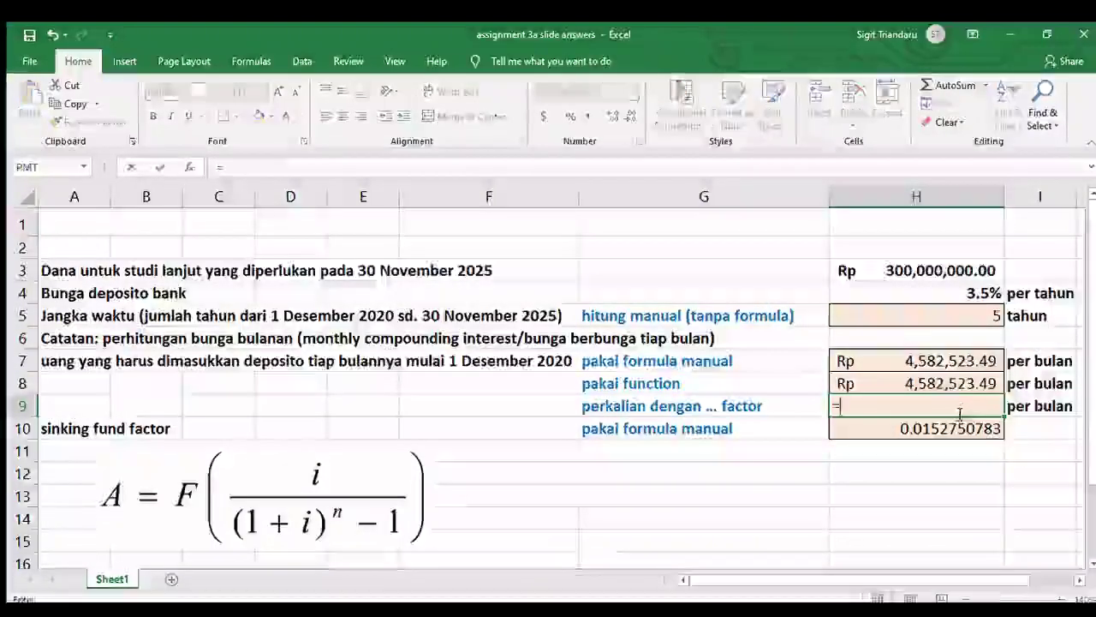
{"action": "left_click", "coordinate": [916, 270]}
{"action": "type", "text": "*"}
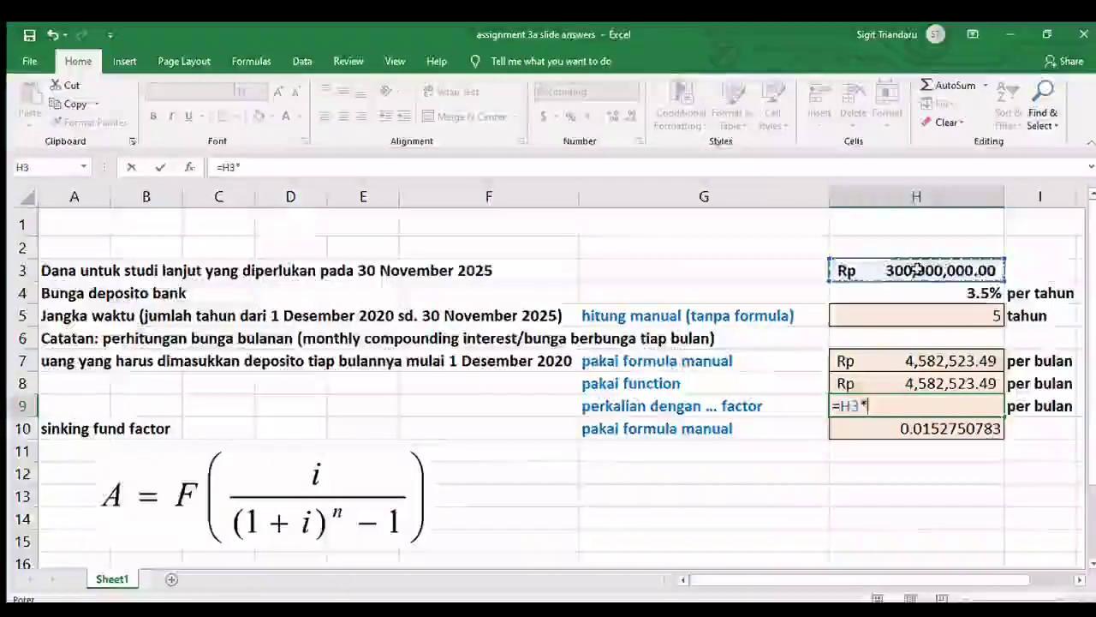
{"action": "left_click", "coordinate": [944, 428]}
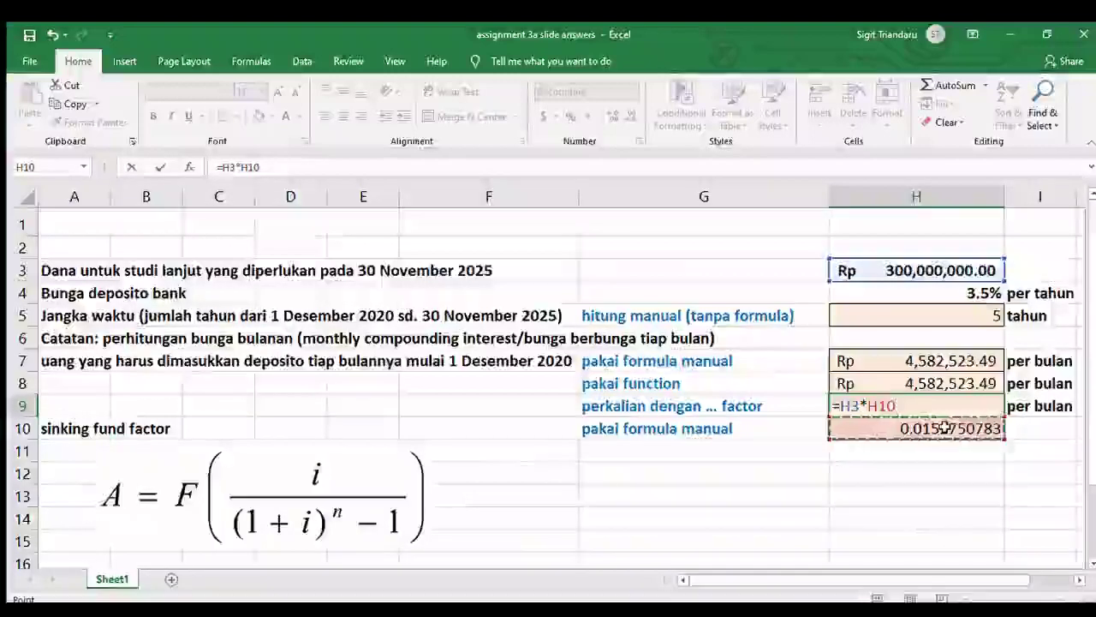
{"action": "key", "text": "Return"}
{"action": "left_click", "coordinate": [932, 475]}
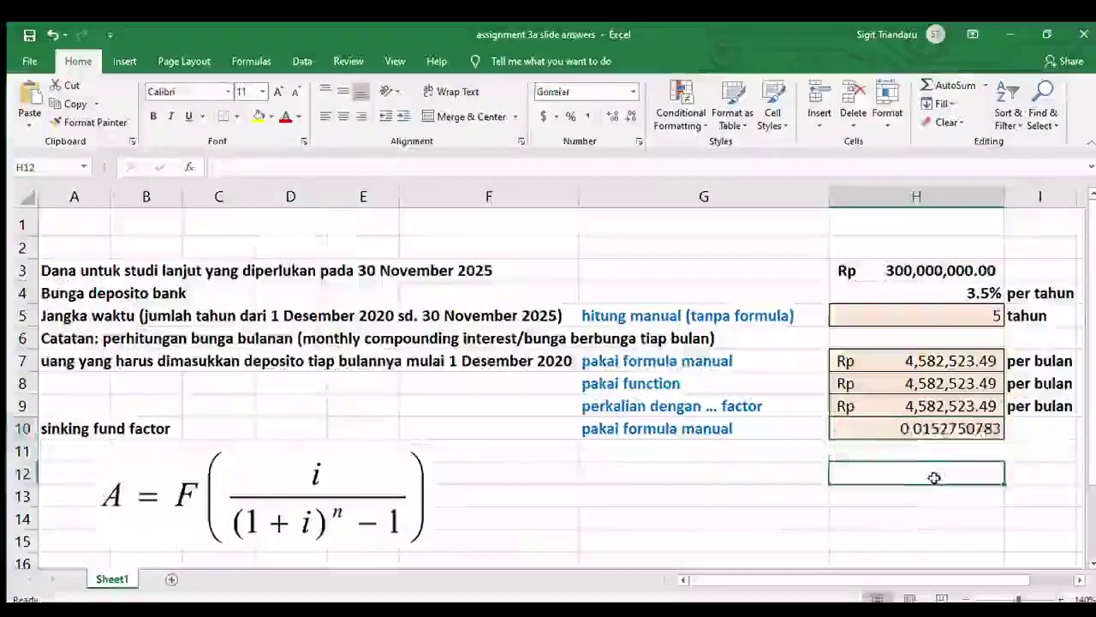